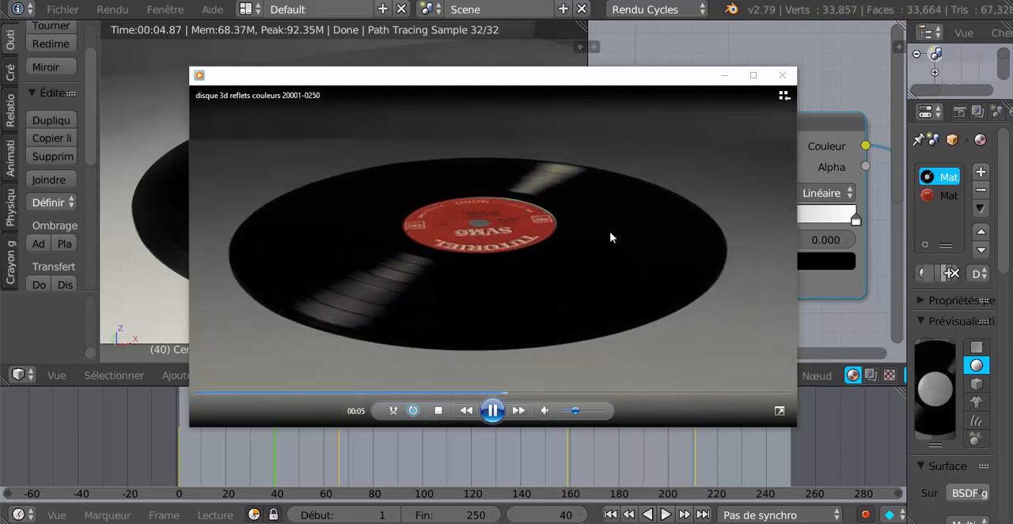
- Close the video preview of the rendered spinning record
drag(622, 82, 618, 102)
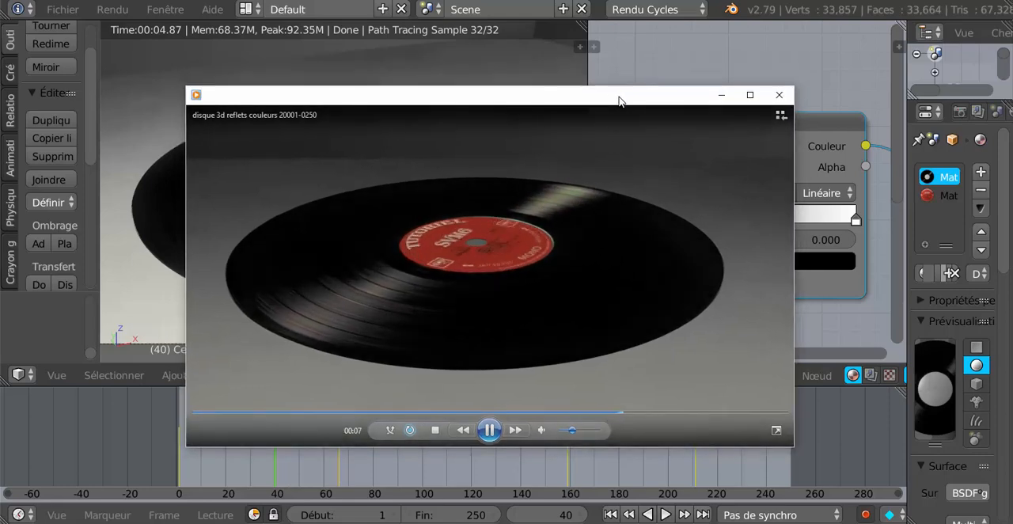
click(778, 95)
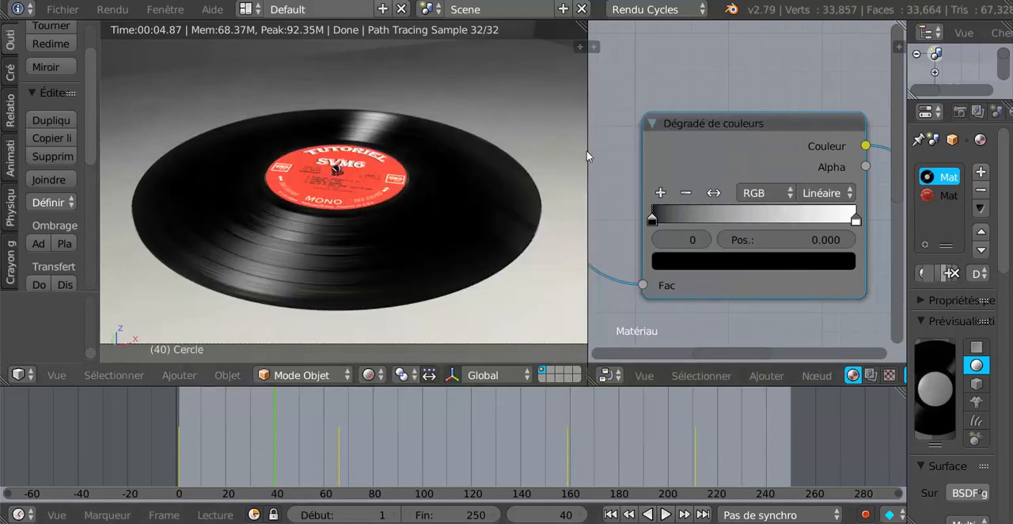
- Rearrange the record material's colour ramp, image texture and texture coordinate nodes so they are spread out neatly
scroll(626, 151, down, 5)
scroll(748, 174, up, 4)
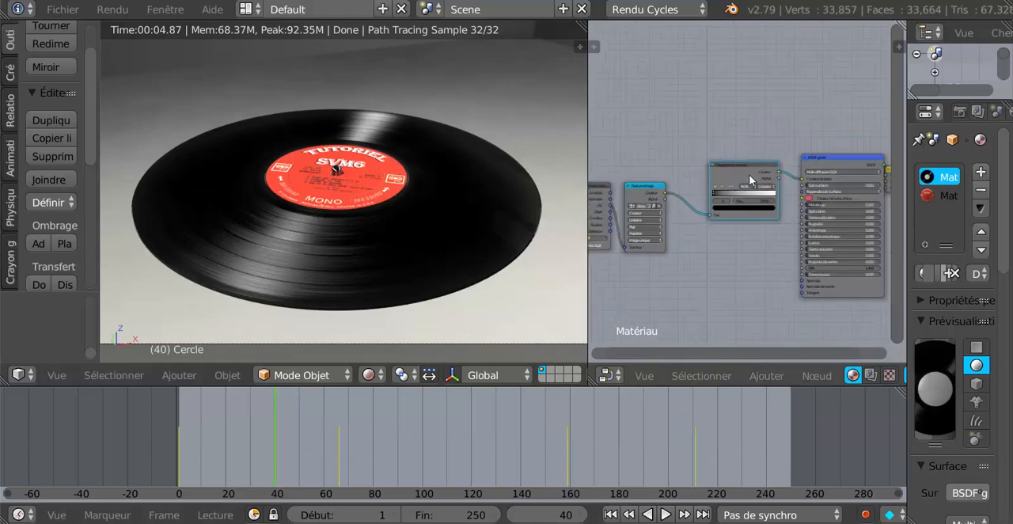
drag(745, 144, 710, 155)
scroll(732, 255, down, 5)
middle_drag(747, 245, 794, 246)
drag(701, 183, 705, 150)
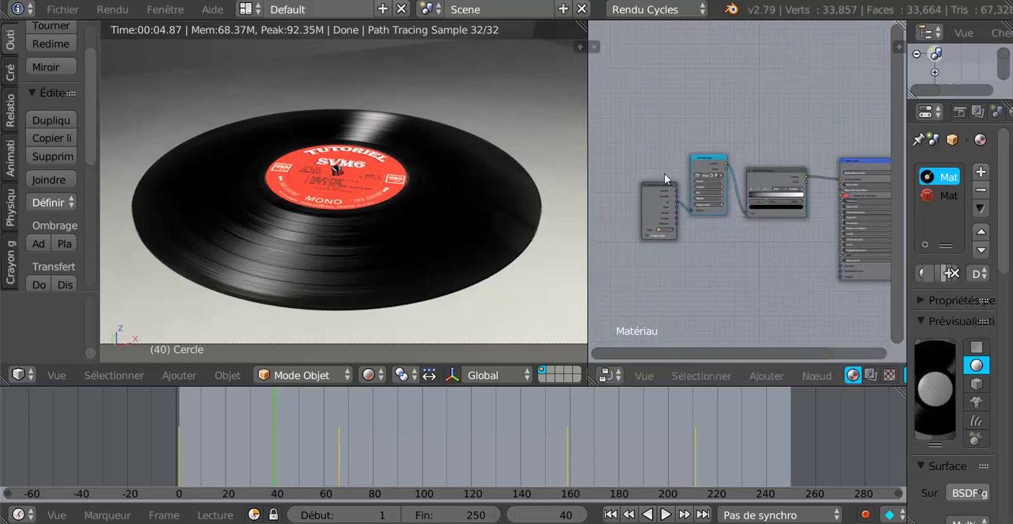
drag(655, 184, 651, 147)
scroll(809, 189, up, 2)
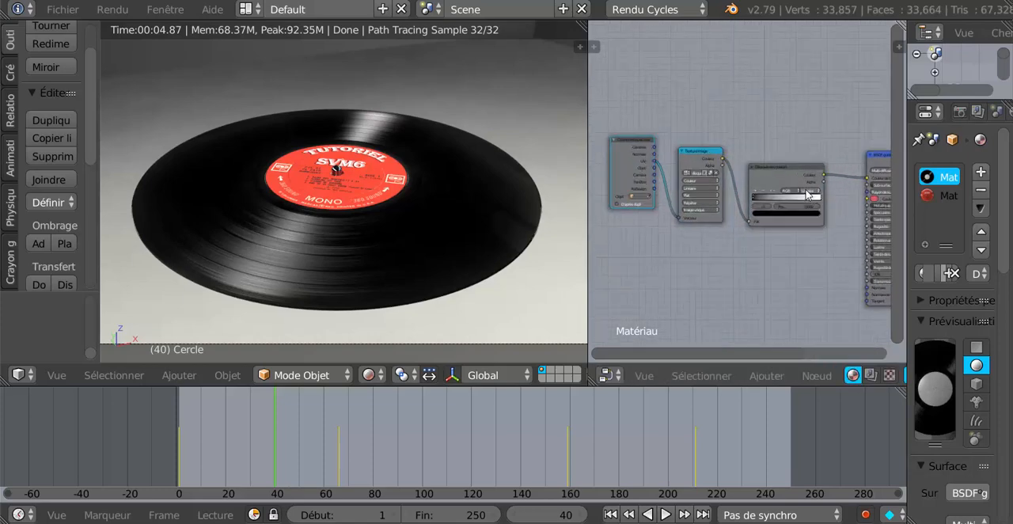
middle_drag(731, 275, 685, 278)
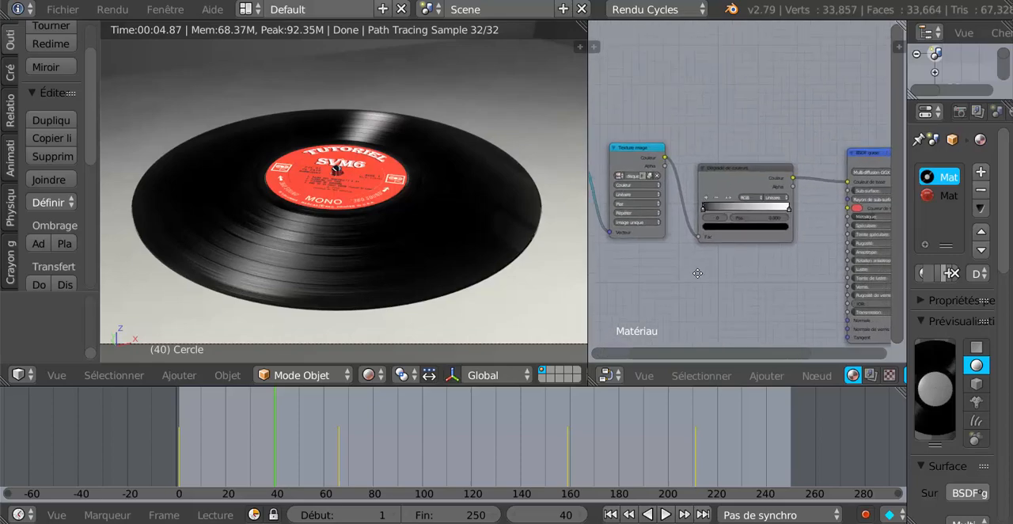
- Try raising the position of the colour ramp's black stop gradually to 0.070 to test the record's reflections
scroll(317, 269, up, 2)
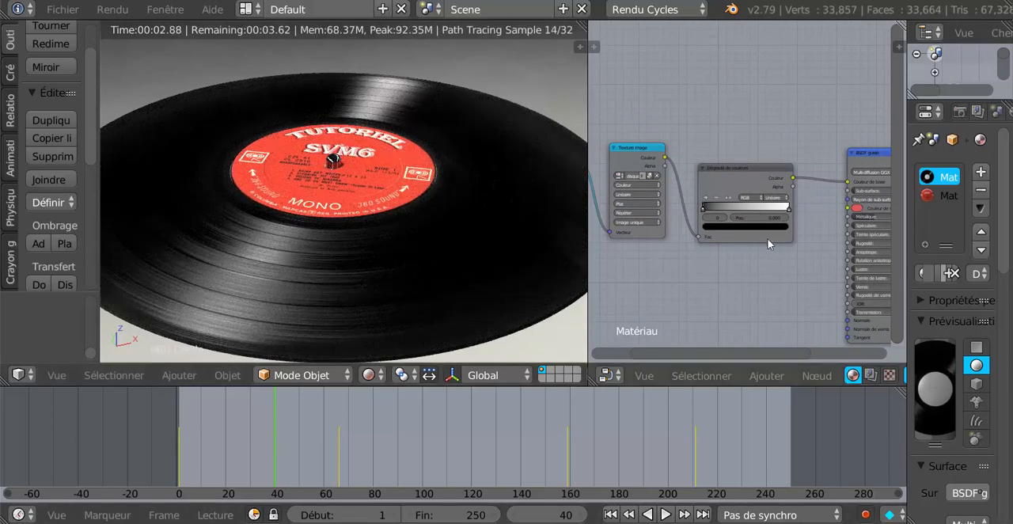
scroll(772, 243, up, 3)
scroll(770, 245, up, 1)
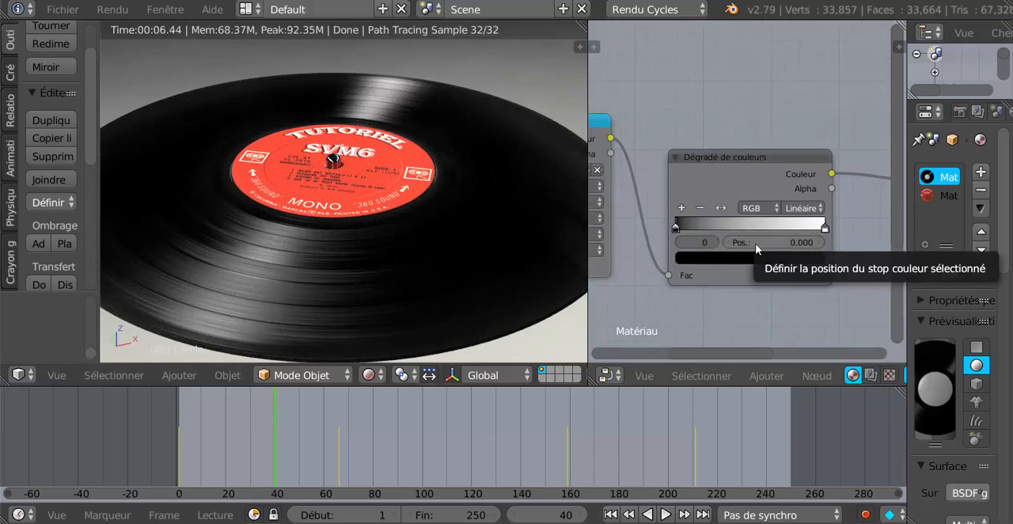
click(693, 224)
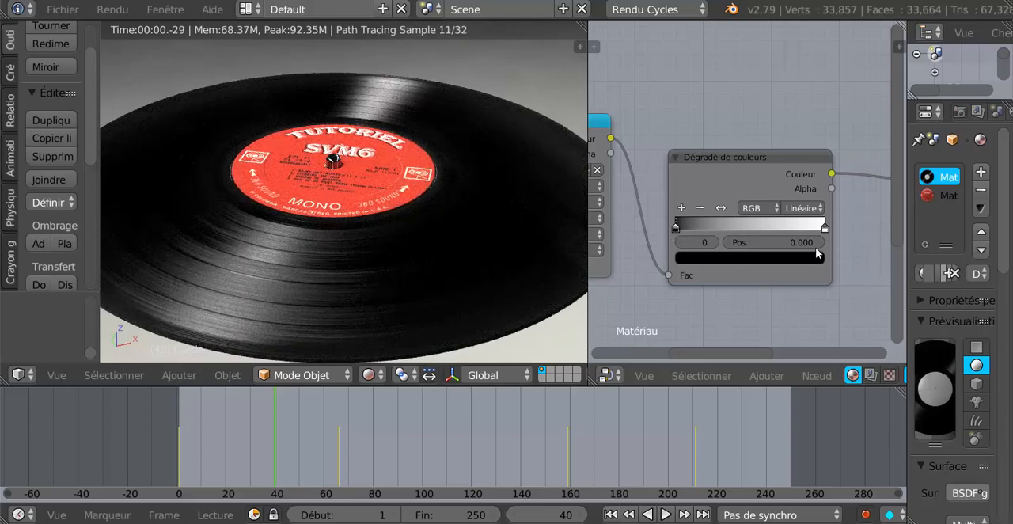
drag(816, 247, 827, 247)
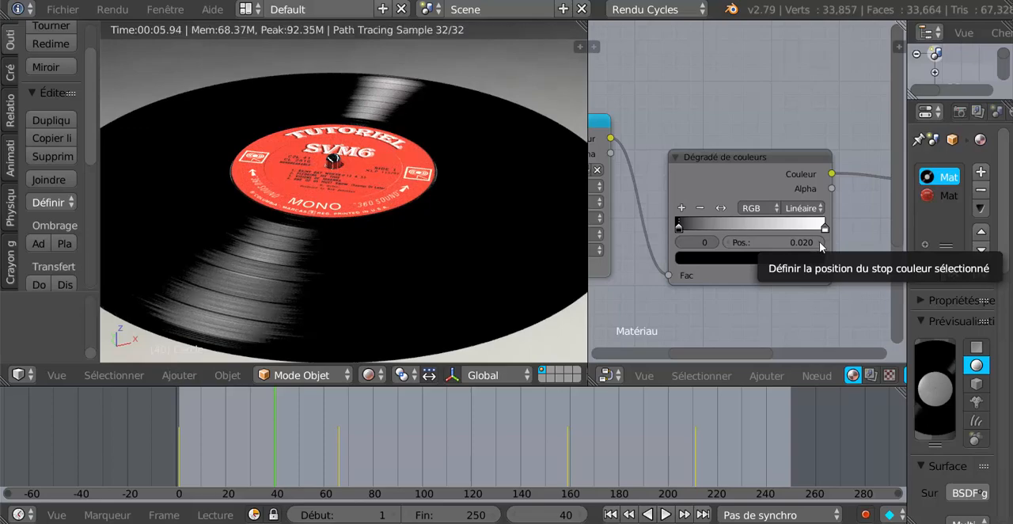
drag(820, 247, 826, 247)
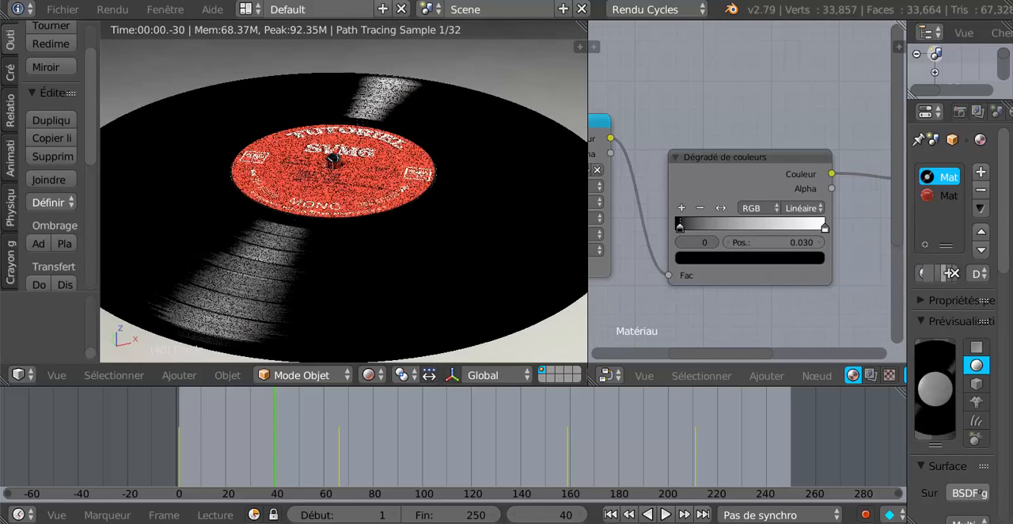
click(821, 244)
click(820, 243)
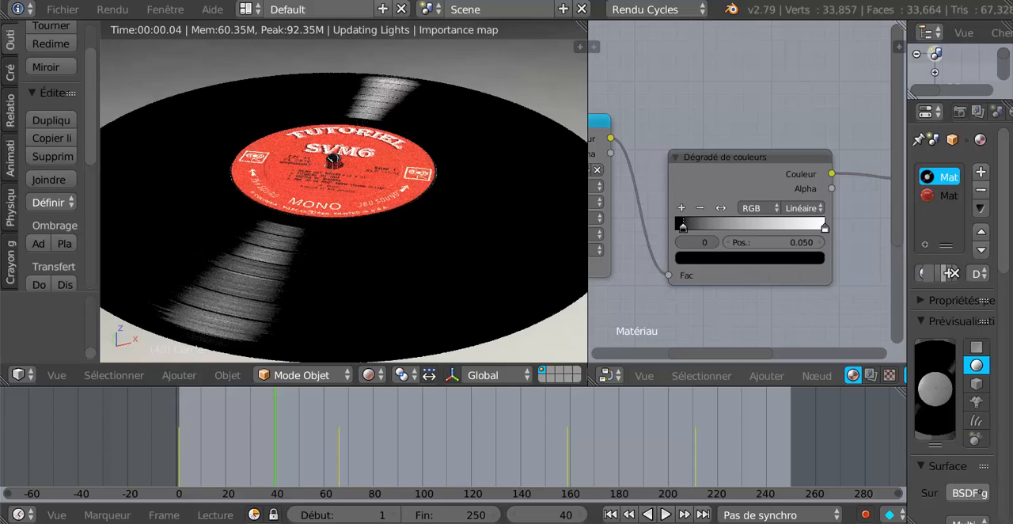
click(821, 243)
click(821, 244)
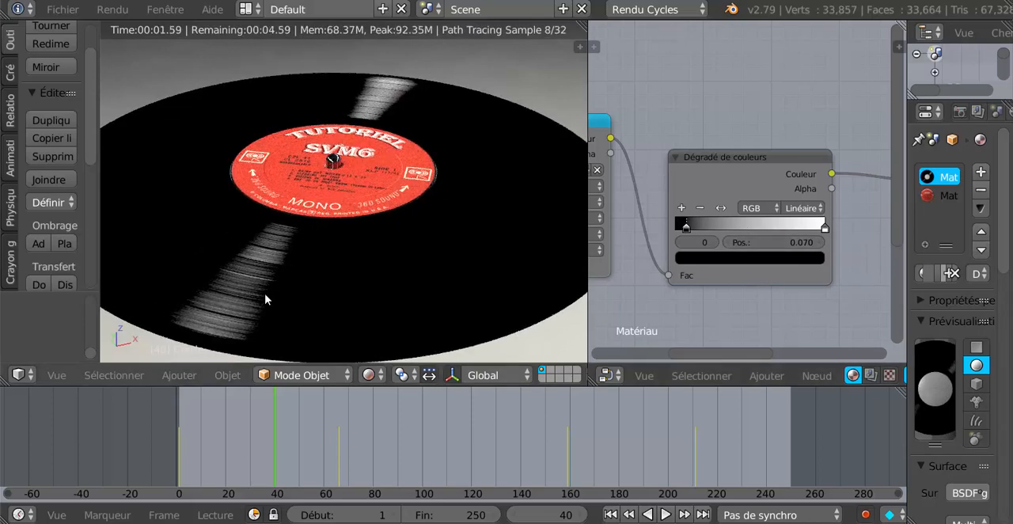
- Lower the position of the colour ramp's black stop back to 0.000
click(727, 243)
click(727, 242)
click(728, 243)
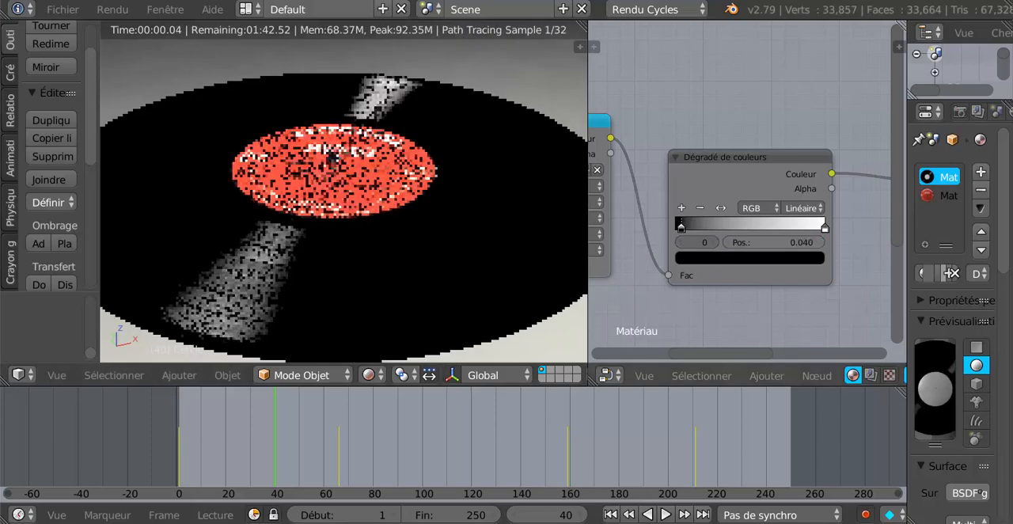
click(728, 243)
click(727, 243)
click(727, 243)
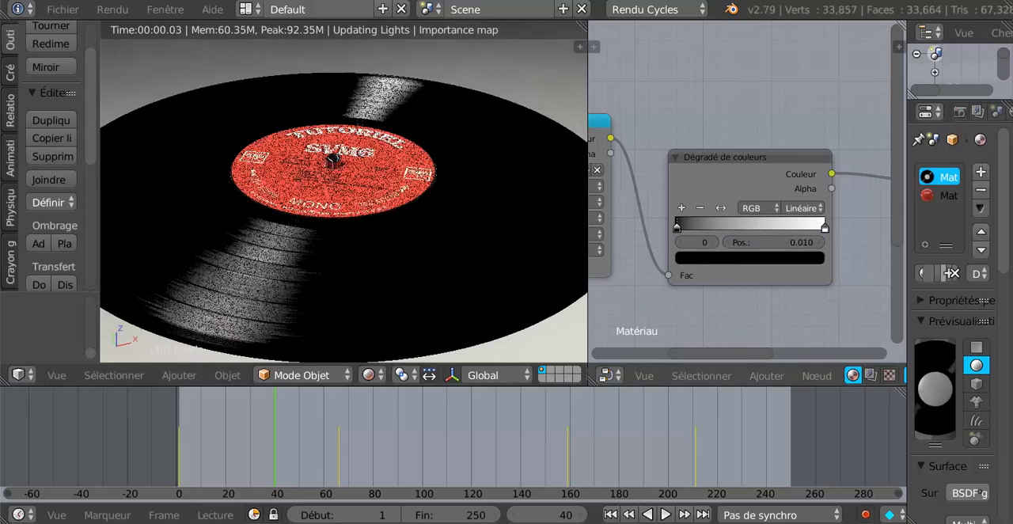
click(727, 243)
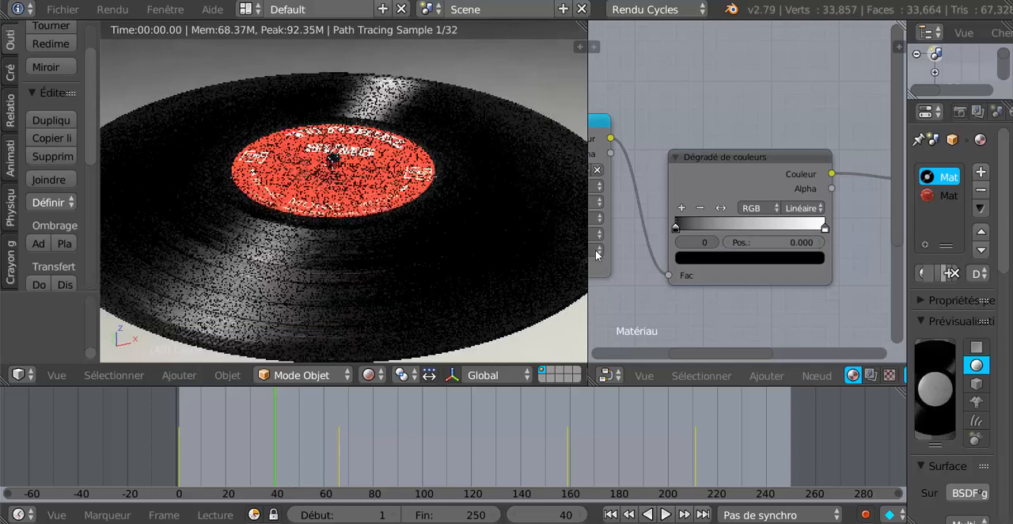
scroll(345, 208, down, 2)
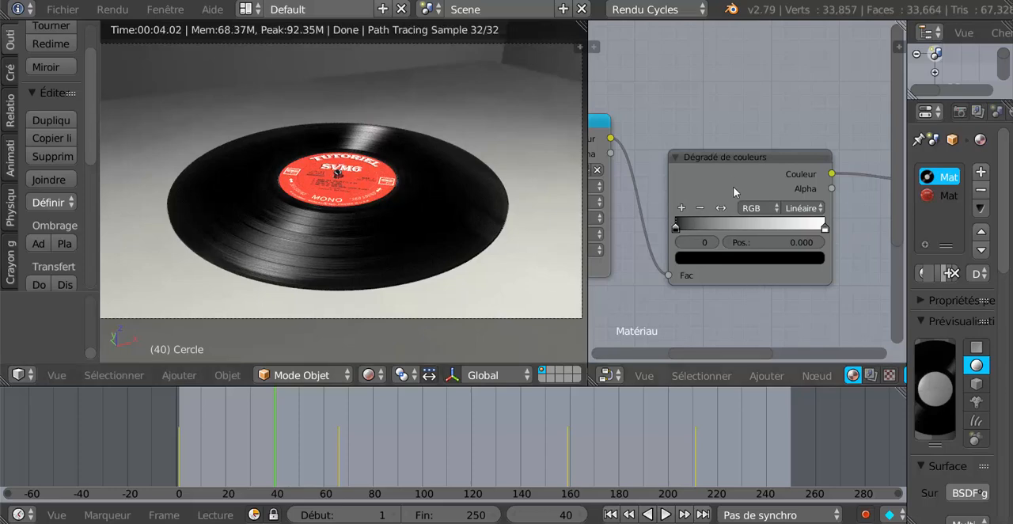
- Shift the colour ramp node slightly upward and enable automatic keyframe recording
mouse_move(737, 156)
mouse_down()
mouse_move(732, 113)
mouse_move(734, 143)
mouse_up()
scroll(740, 243, up, 1)
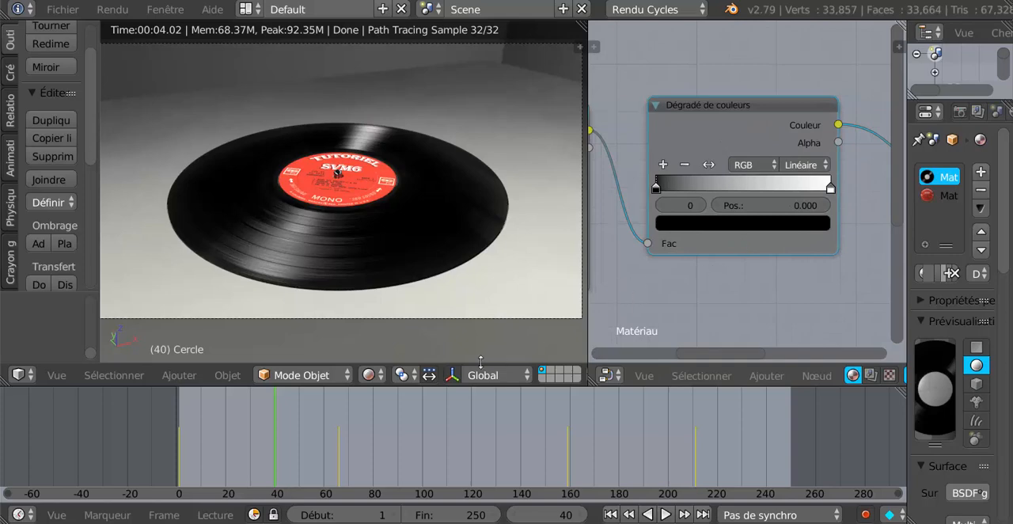
click(864, 515)
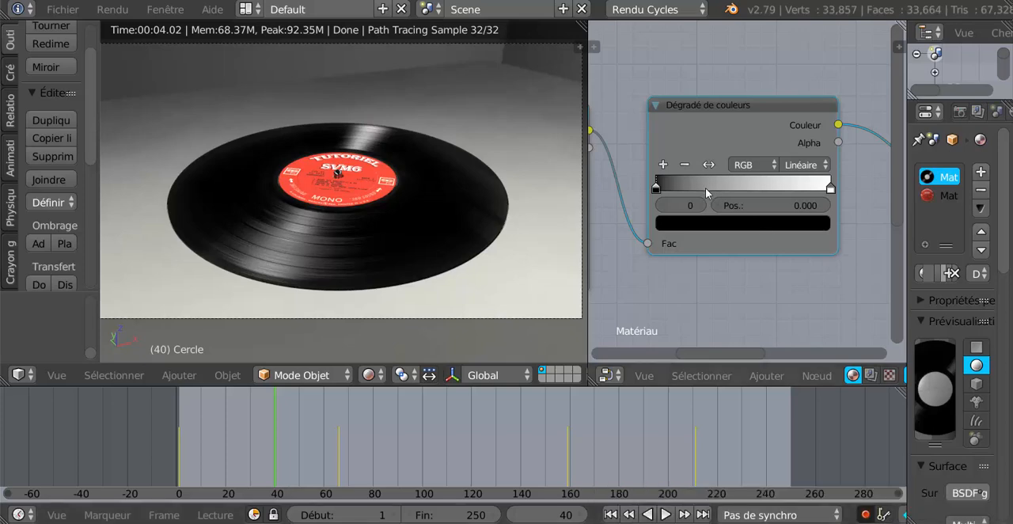
- Insert a keyframe at frame 40 on the position of the colour ramp's black stop, stop 0
right_click(770, 204)
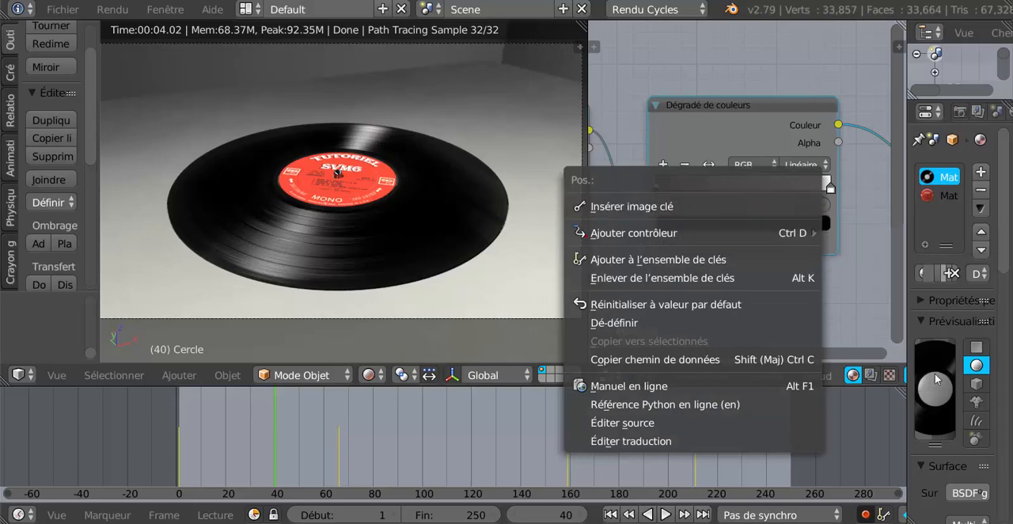
key(Escape)
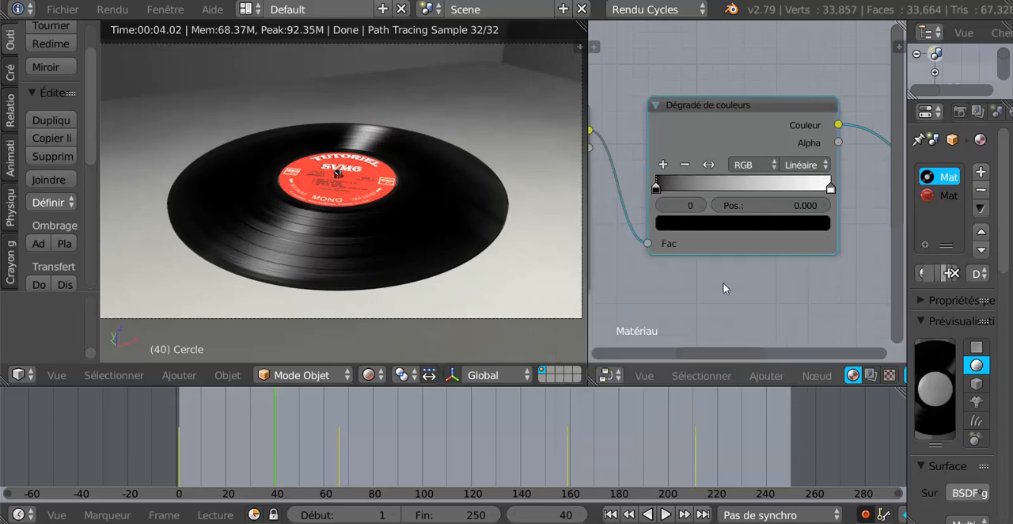
click(829, 189)
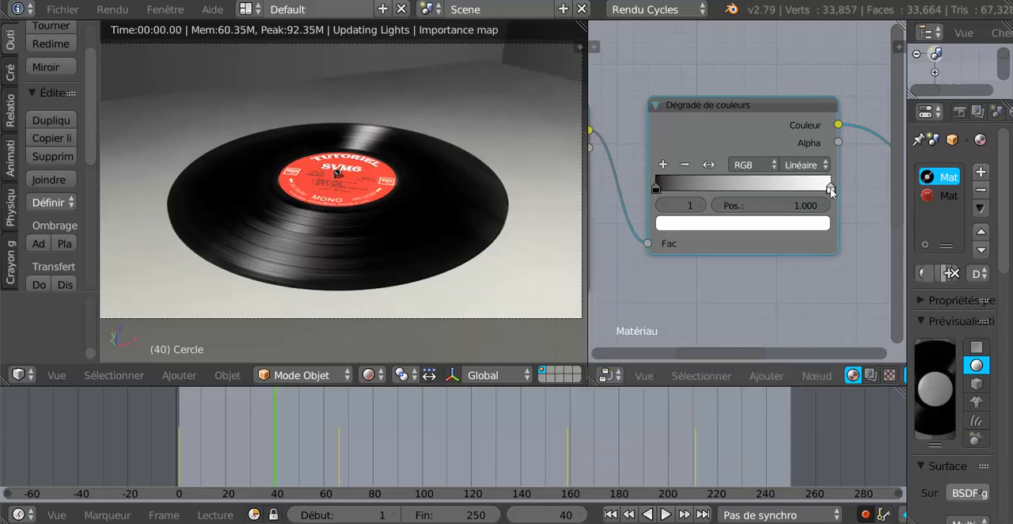
click(655, 184)
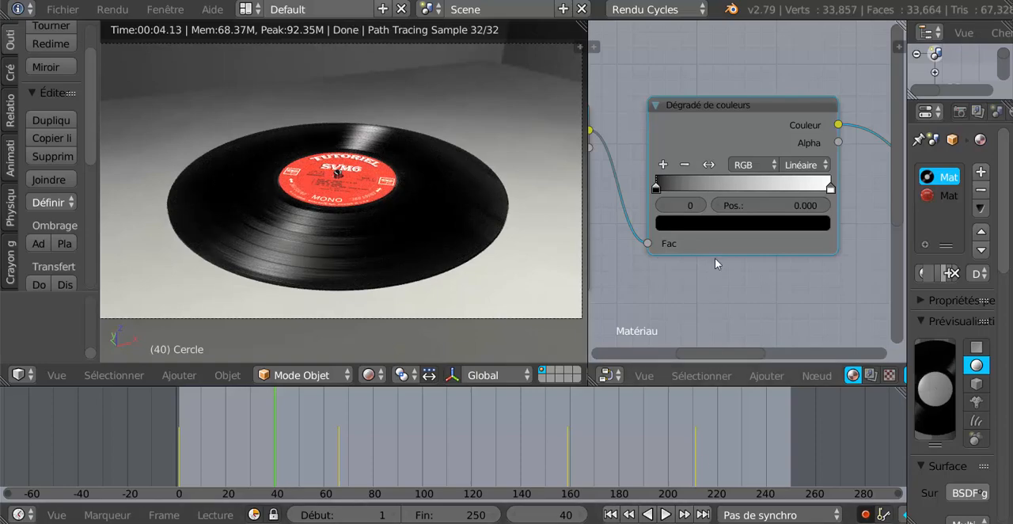
right_click(762, 204)
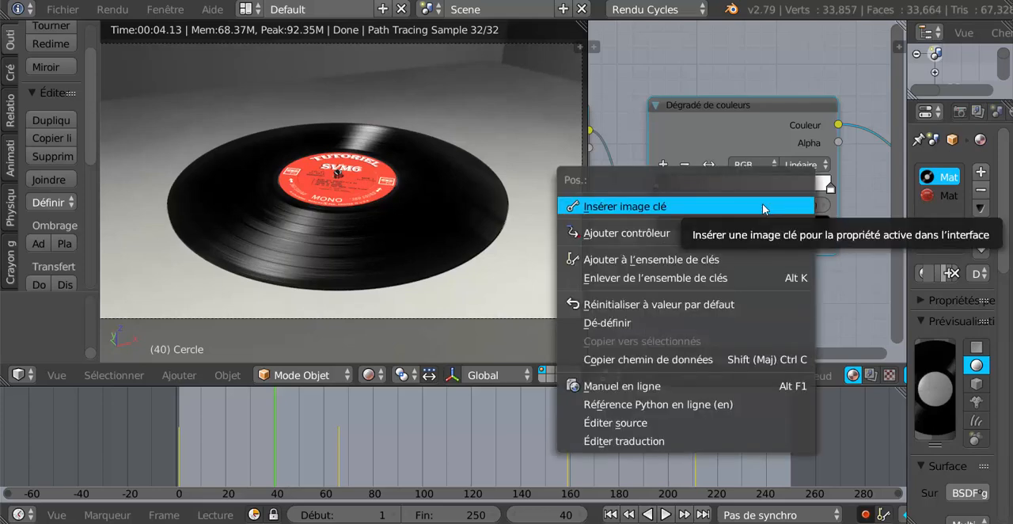
click(750, 207)
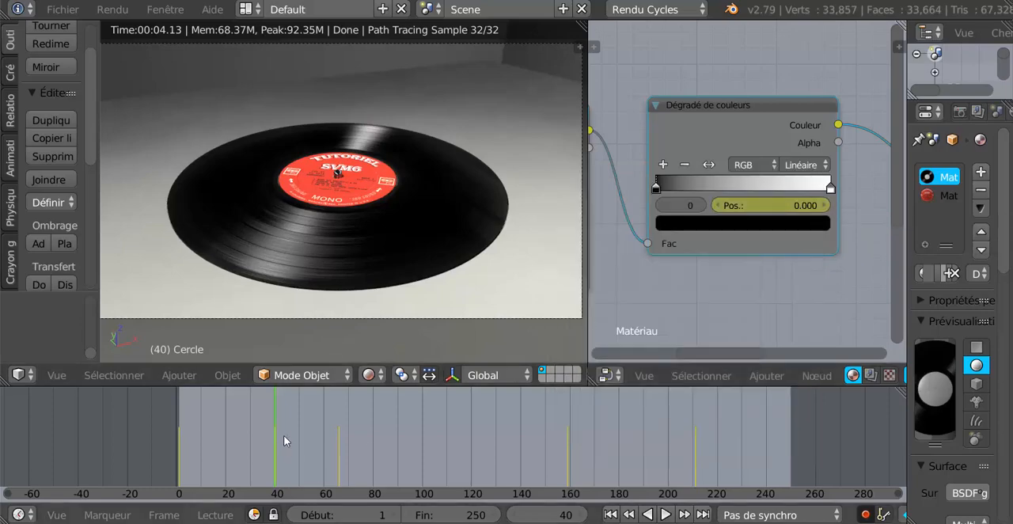
- At frame 60, set the black stop's position to 0.020 so that it is keyed automatically
click(323, 444)
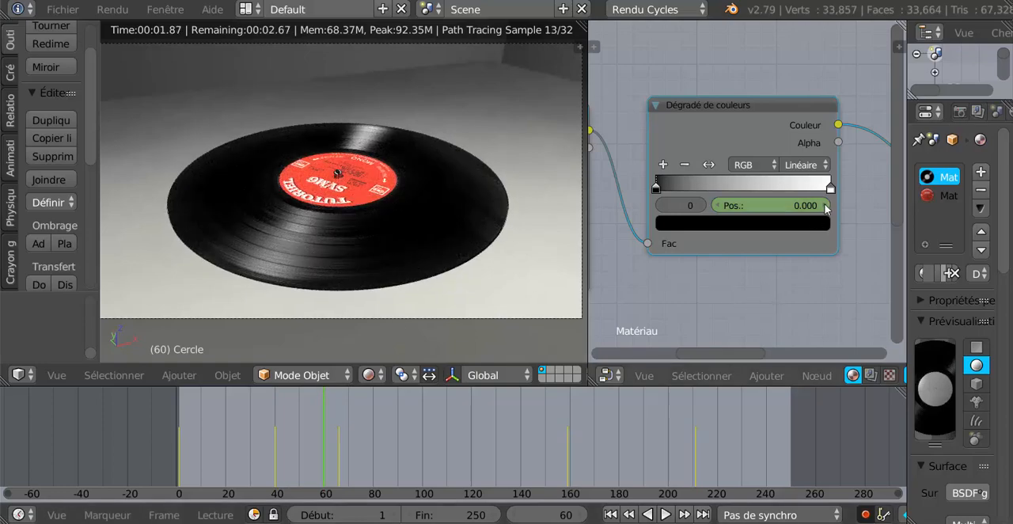
click(824, 205)
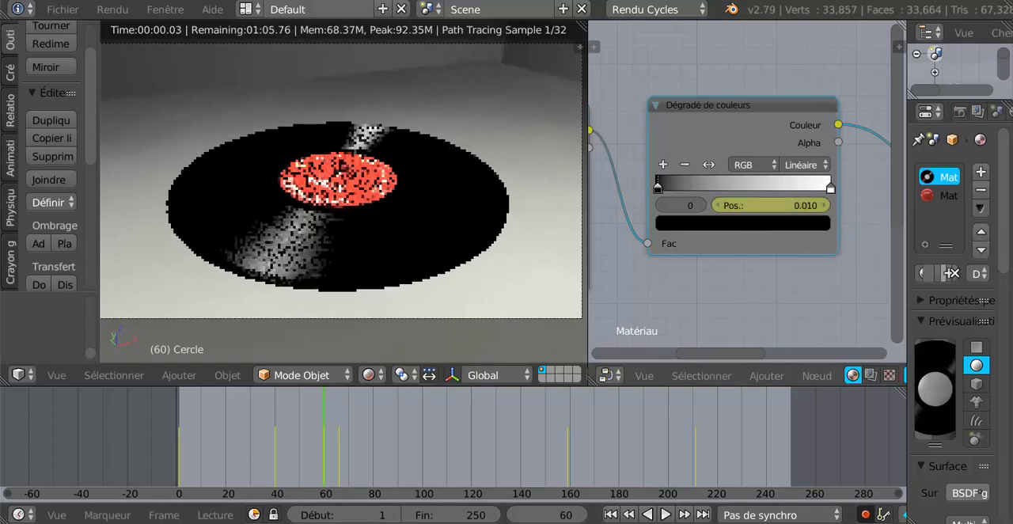
click(824, 205)
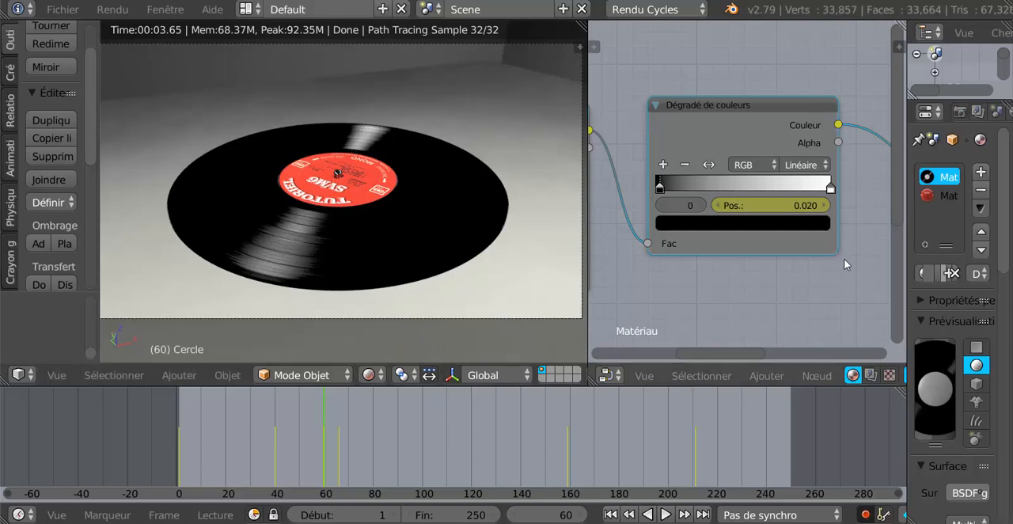
- Scrub and play the timeline between frames 40 and 60 to check the animated reflections on the record
click(368, 374)
click(394, 256)
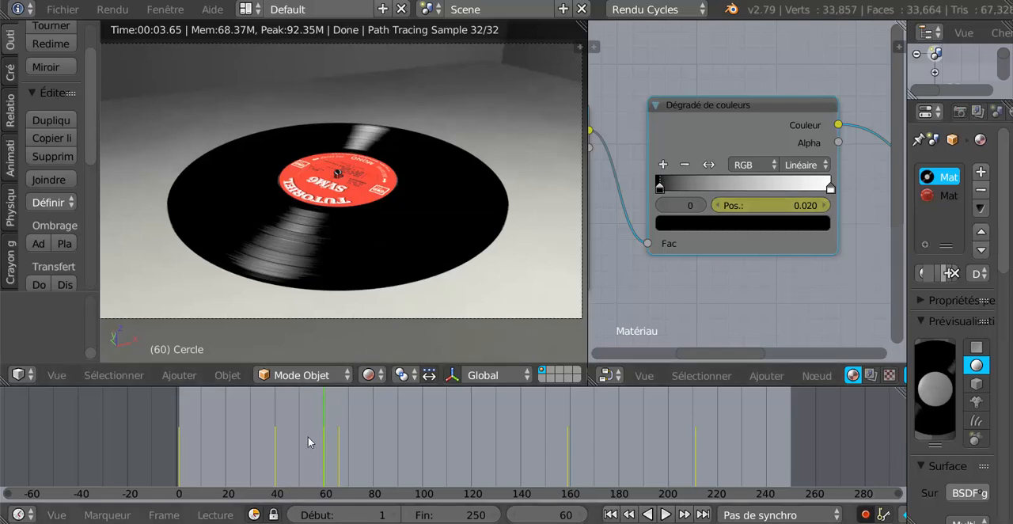
drag(319, 411, 242, 424)
key(alt+a)
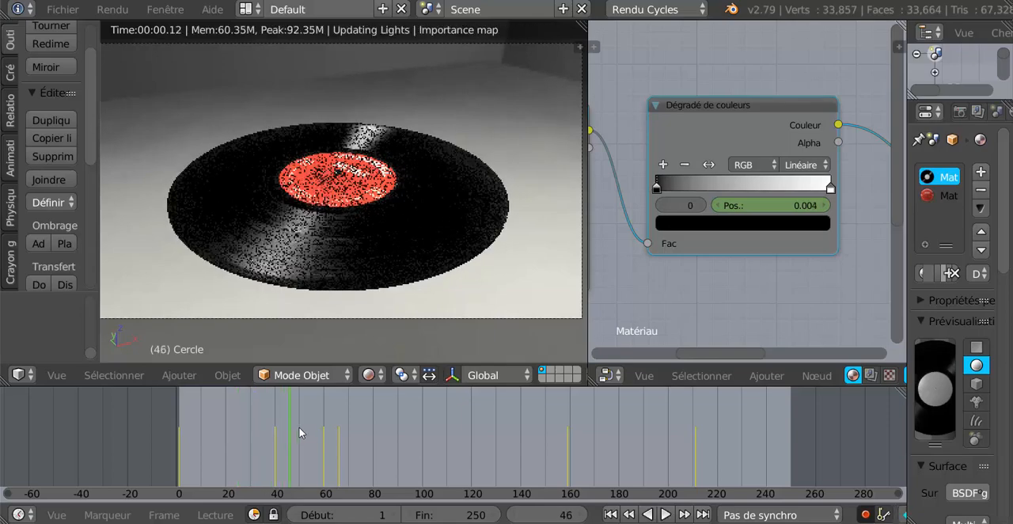
key(alt+a)
drag(321, 428, 327, 426)
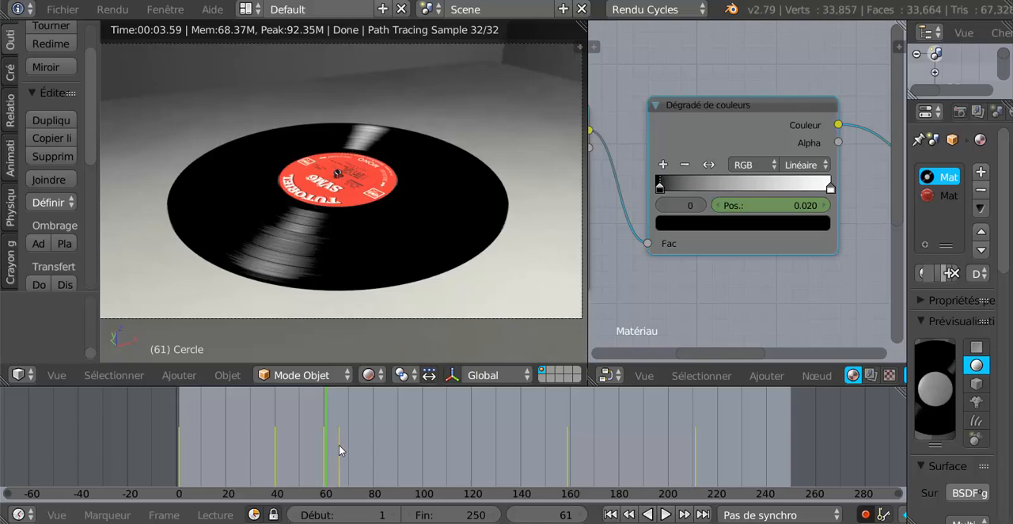
- At frame 90, set the black stop's position to 0.000 so that it is keyed automatically
click(338, 445)
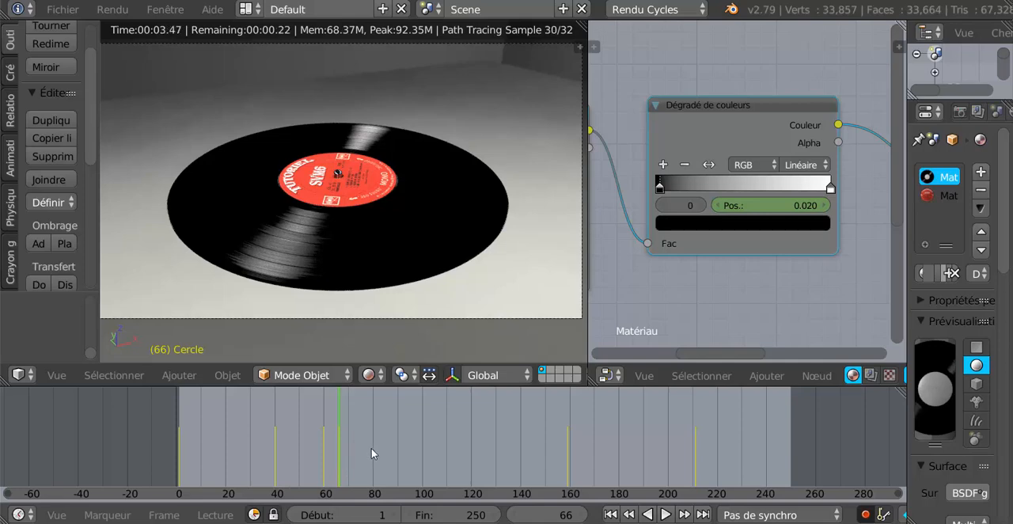
scroll(372, 448, up, 3)
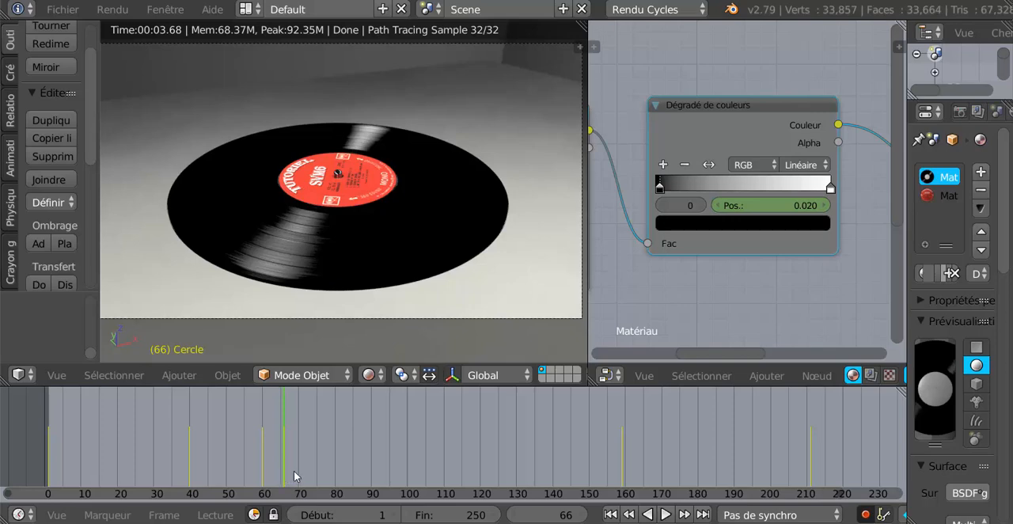
click(370, 445)
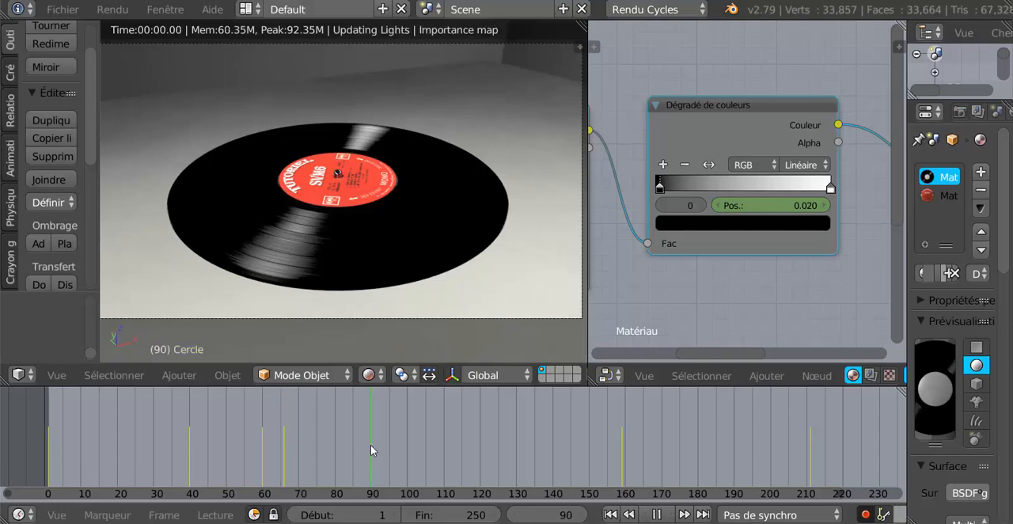
click(717, 207)
click(718, 208)
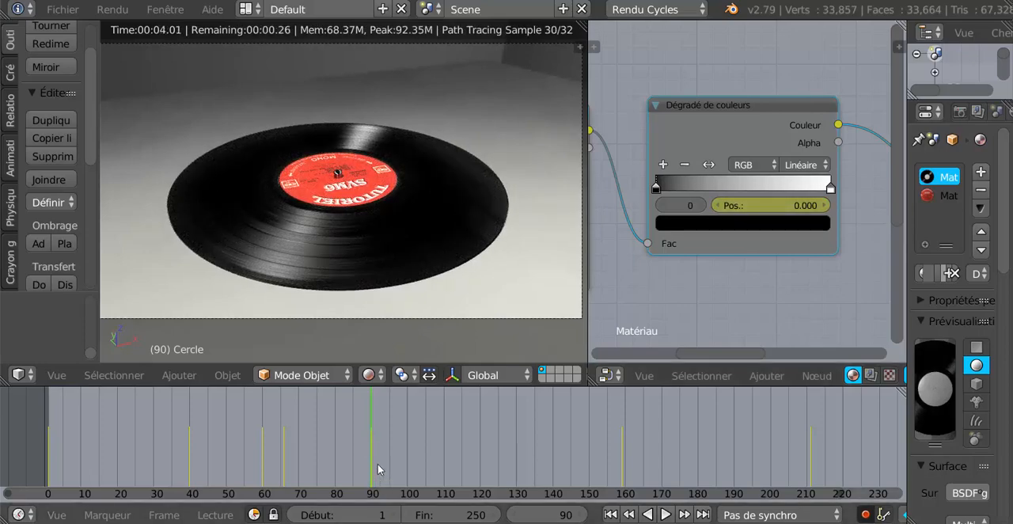
- Scrub the timeline between frames 23 and 118 to check the record's animated reflections
drag(364, 458, 135, 451)
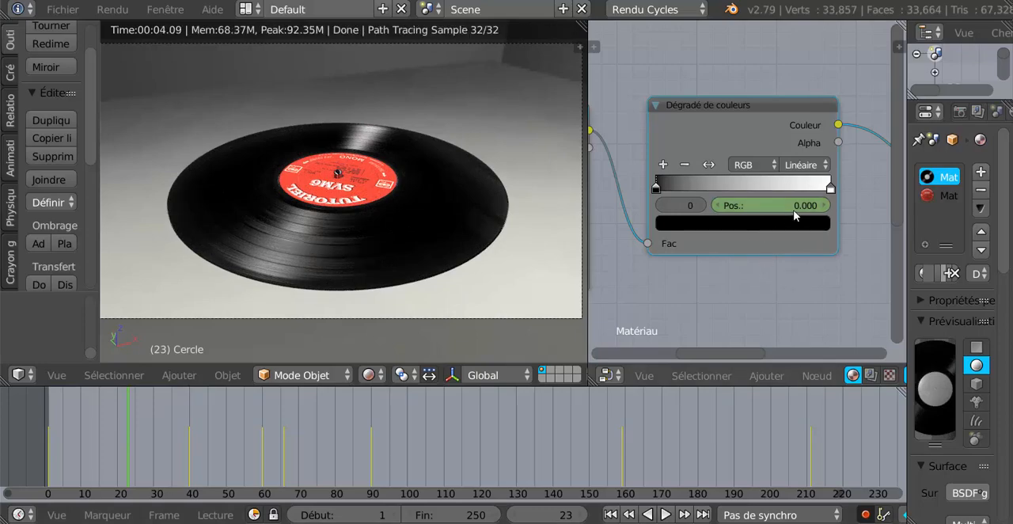
click(220, 450)
drag(293, 454, 414, 441)
click(473, 444)
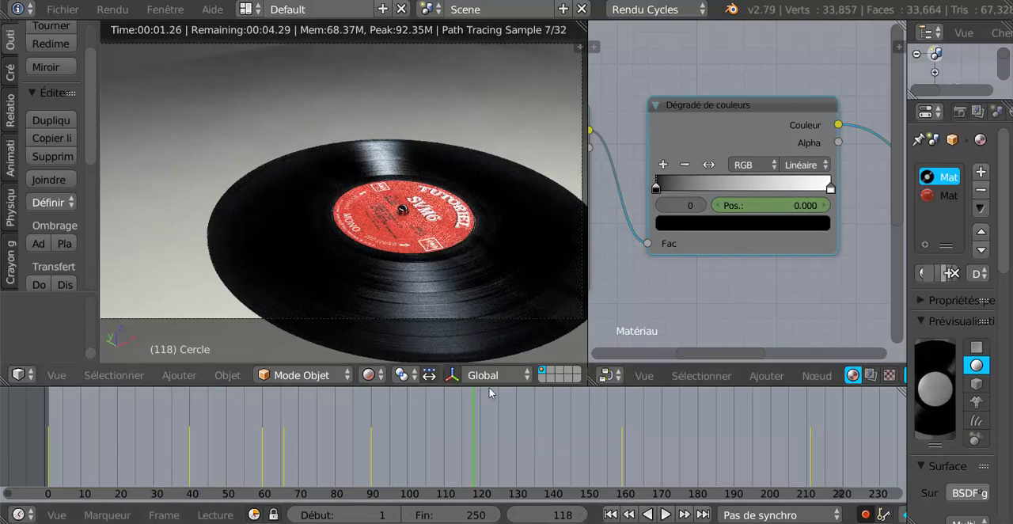
- At frame 102, insert a keyframe on the position of the colour ramp's white stop, stop 1, at 1.000
click(413, 458)
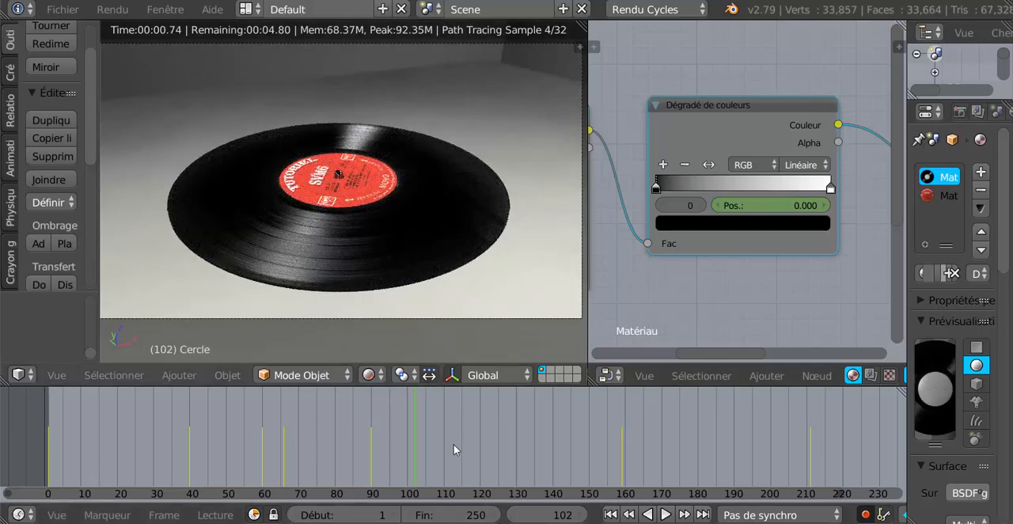
click(830, 188)
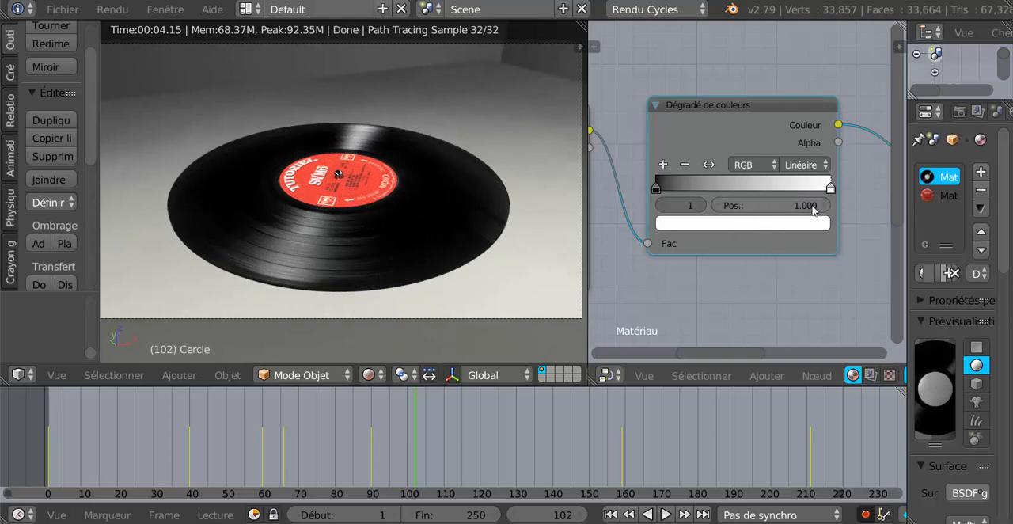
click(716, 209)
click(717, 209)
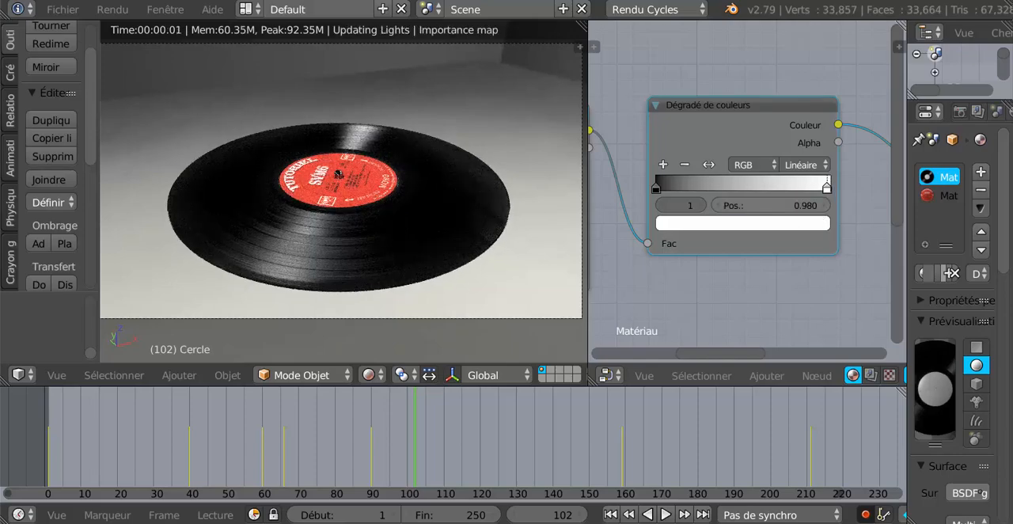
click(824, 205)
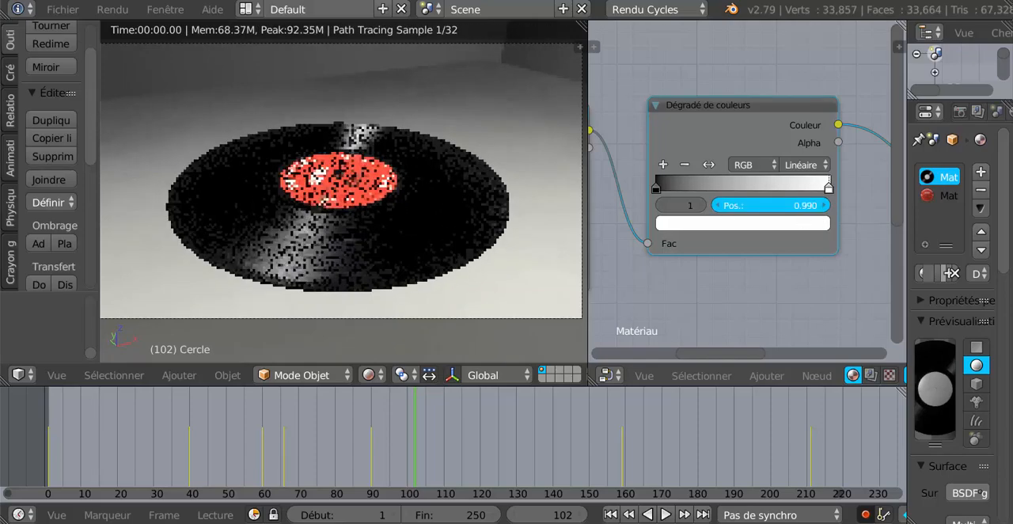
click(824, 205)
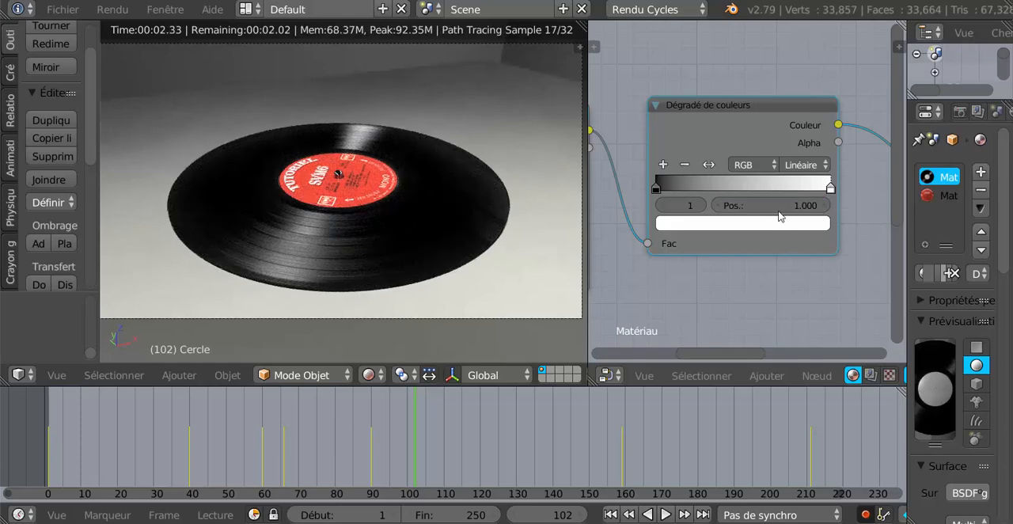
right_click(780, 213)
click(778, 207)
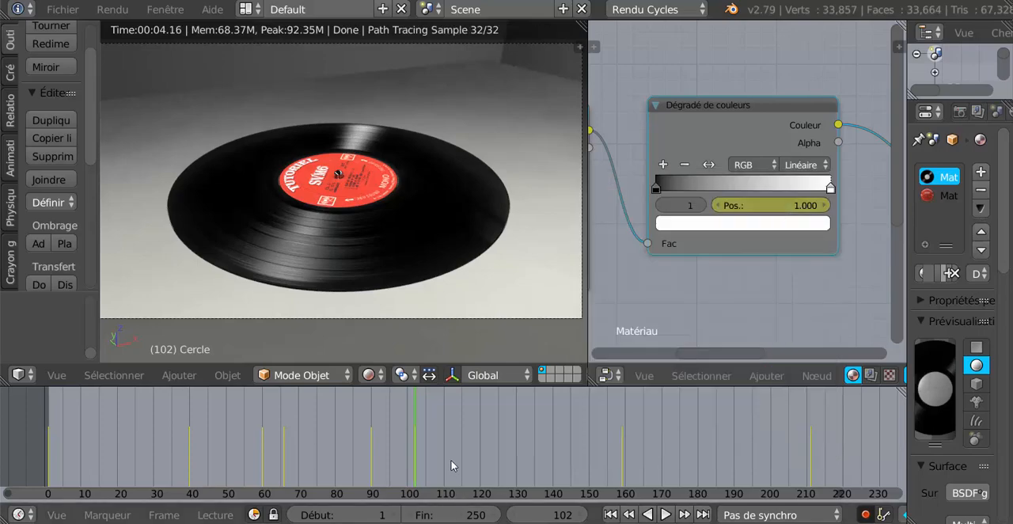
- At frame 110, lower the white stop's position to 0.570 so that it is keyed automatically
scroll(448, 463, up, 3)
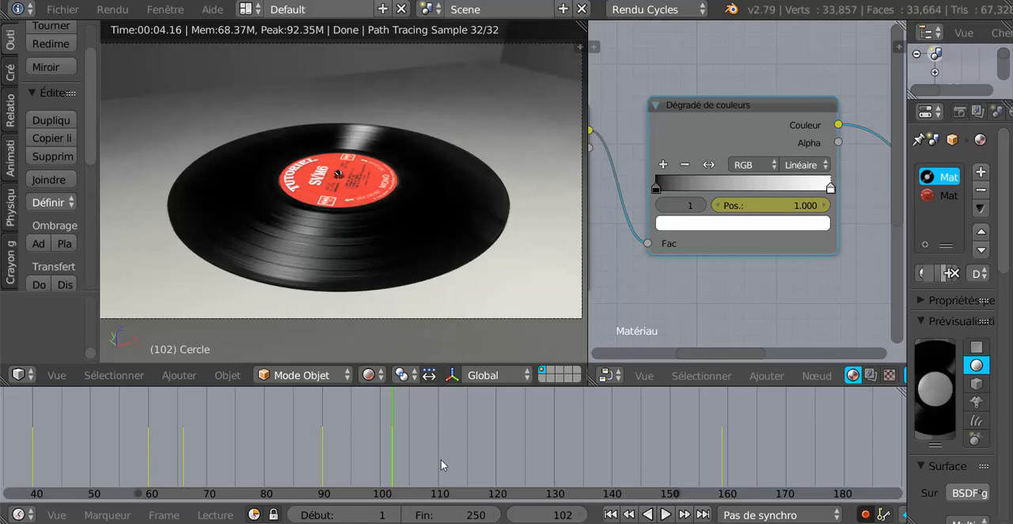
click(439, 459)
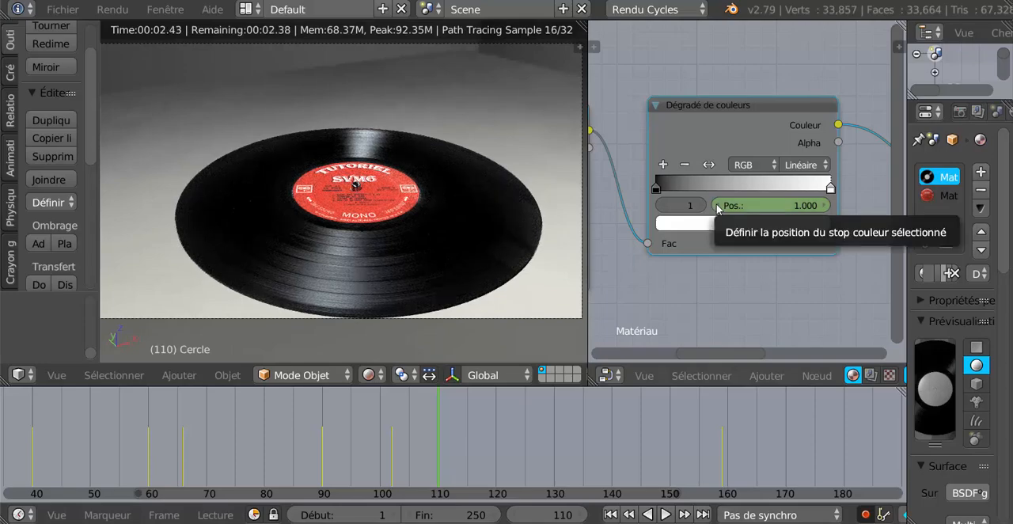
click(718, 207)
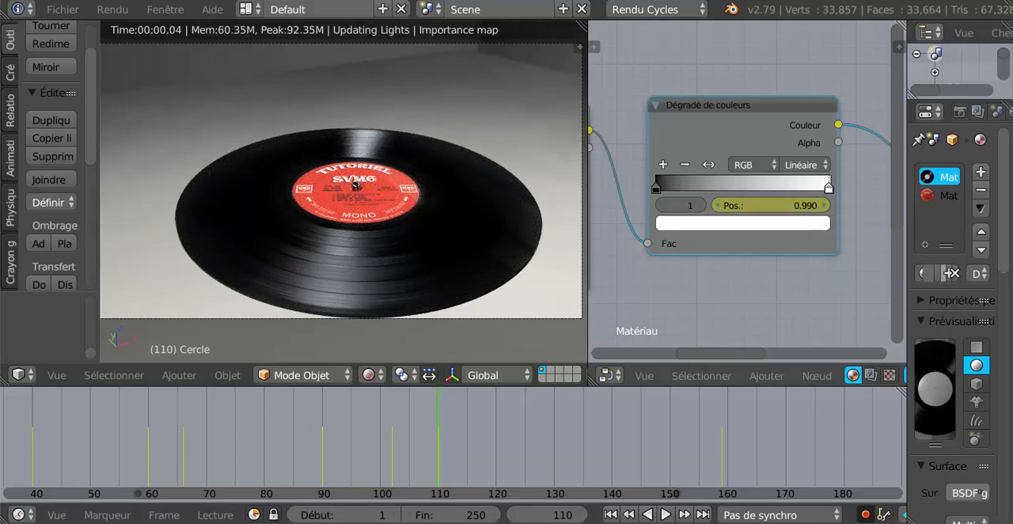
click(718, 207)
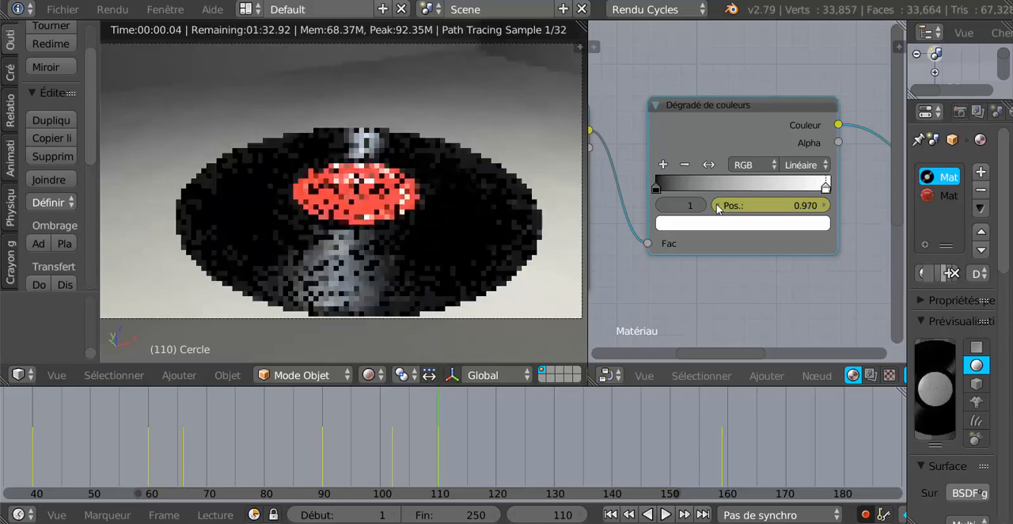
click(717, 207)
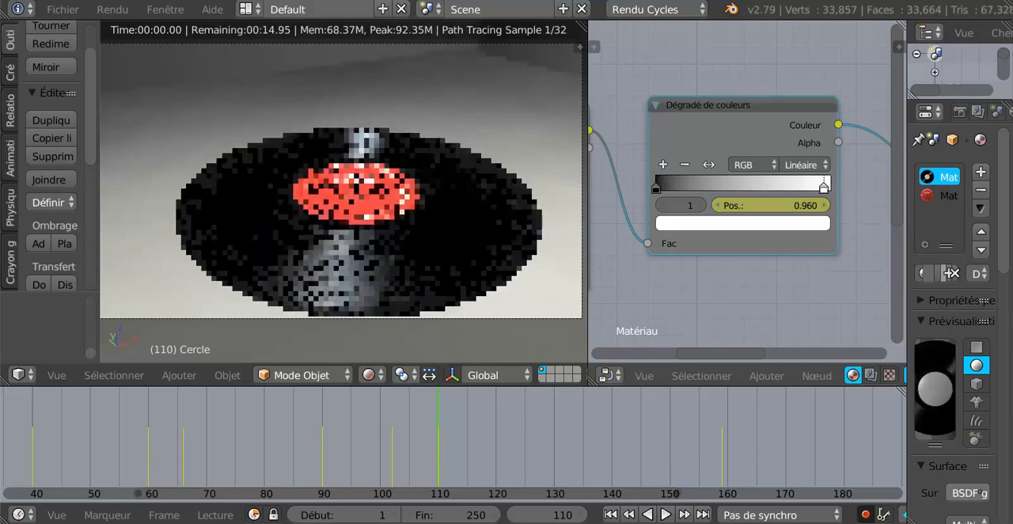
click(718, 207)
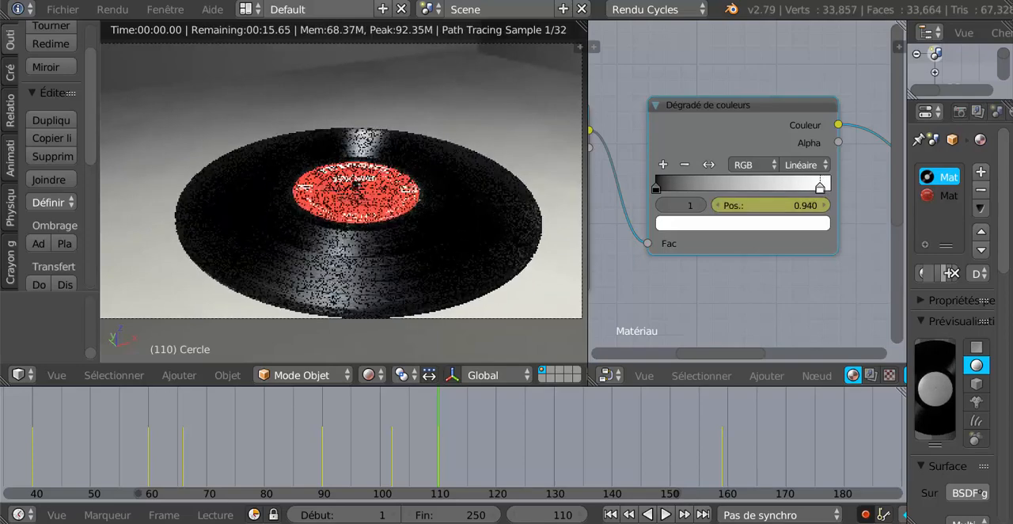
click(718, 207)
click(718, 207)
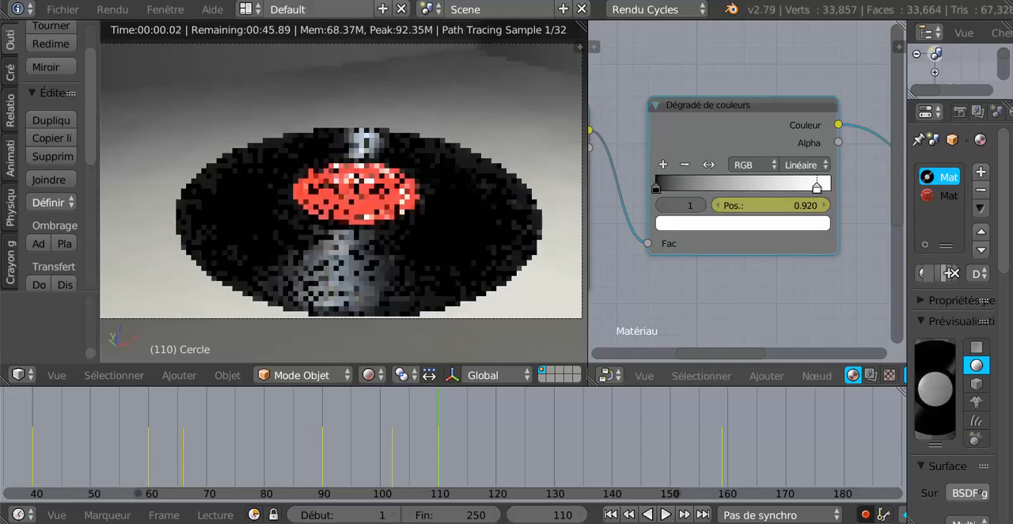
click(718, 207)
click(718, 207)
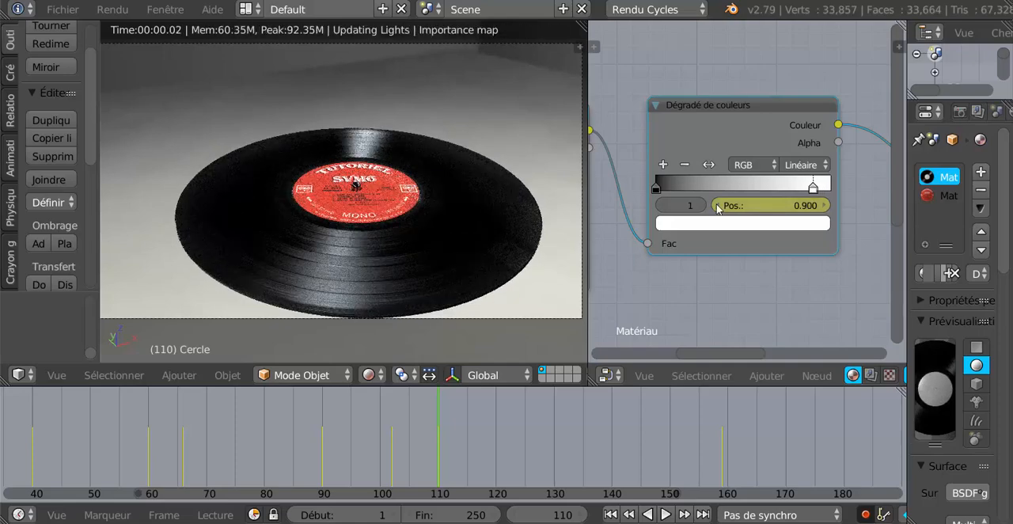
click(718, 207)
click(717, 207)
click(717, 207)
click(718, 207)
click(718, 207)
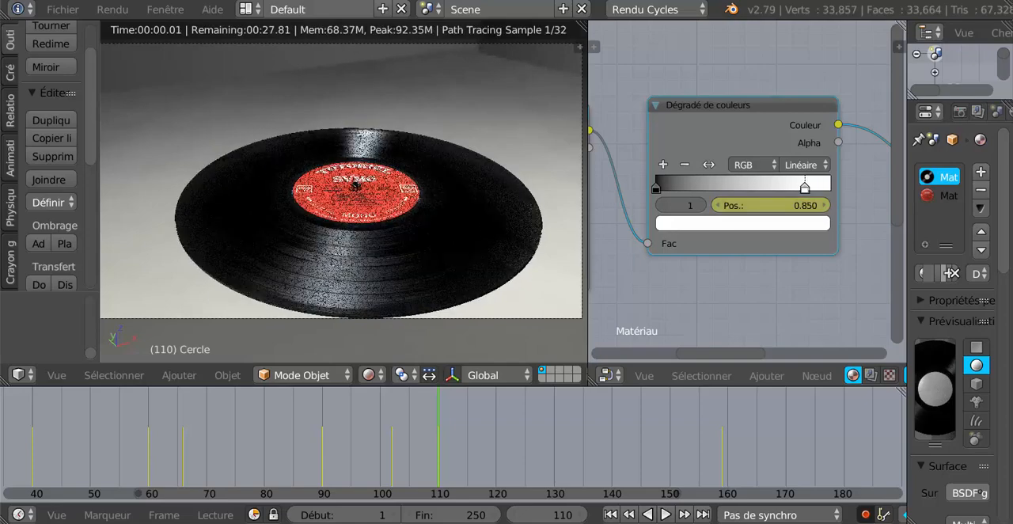
click(718, 207)
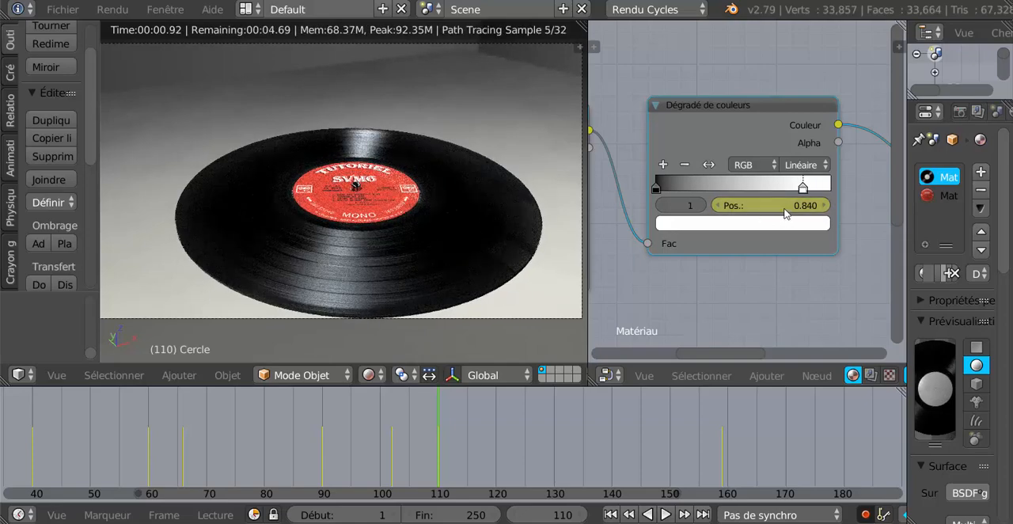
click(784, 207)
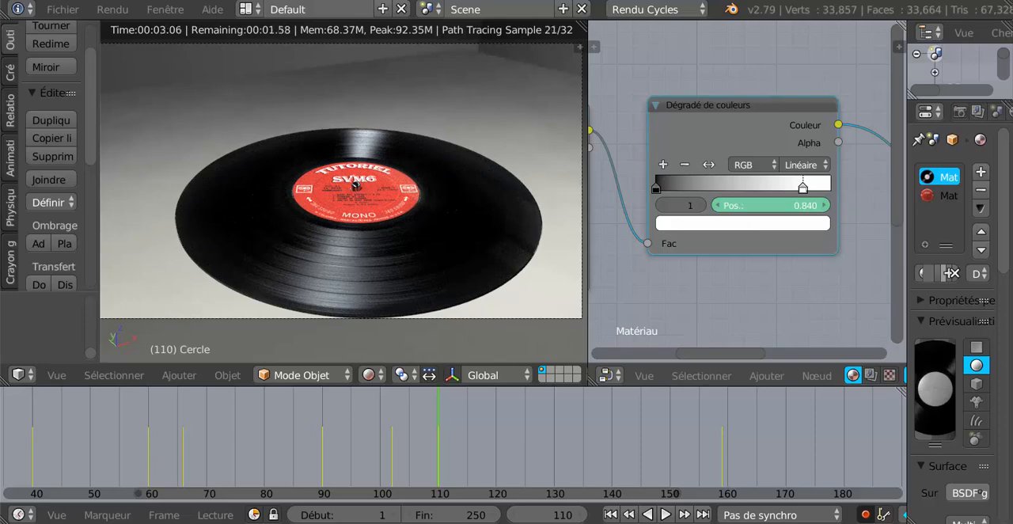
drag(784, 208, 698, 207)
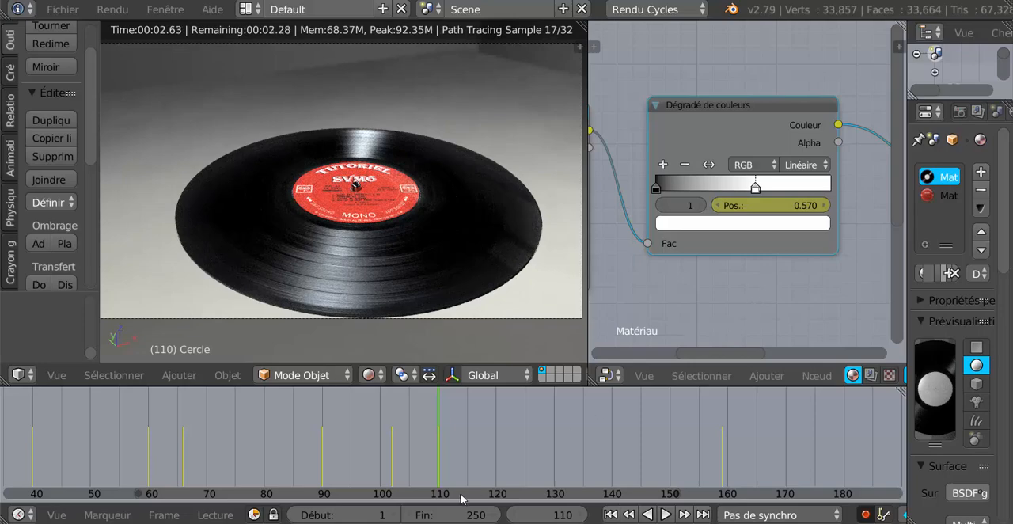
- At frame 108, set the white stop's position to 0.179 and keyframe it
click(409, 456)
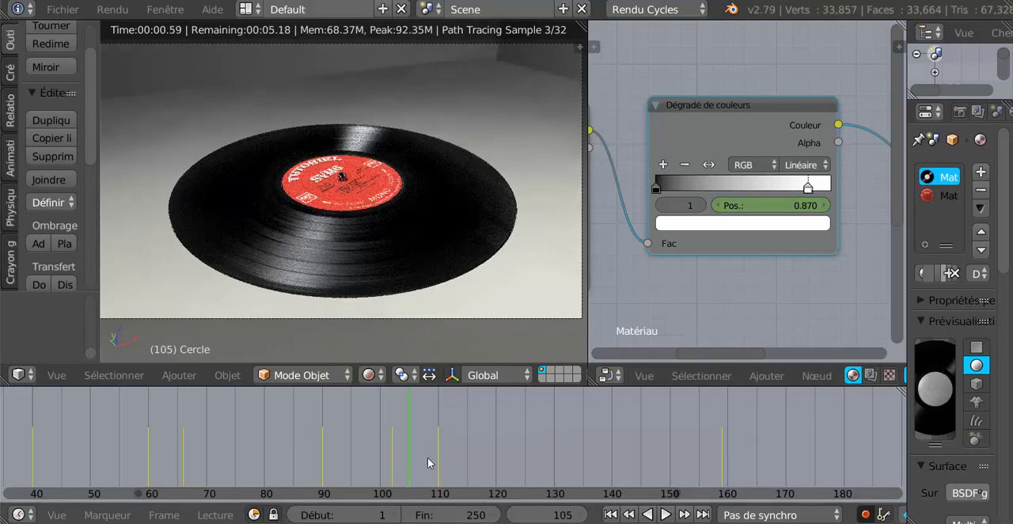
click(434, 463)
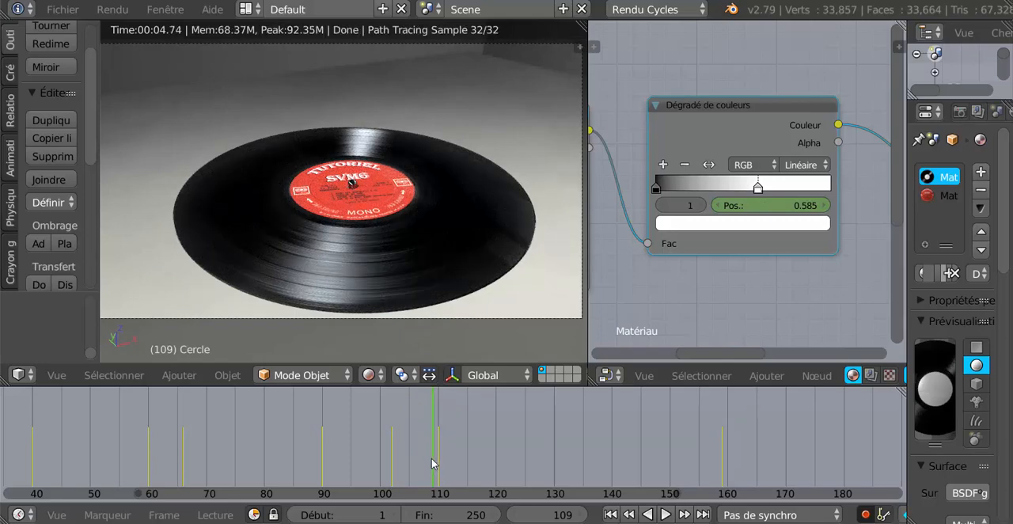
click(428, 463)
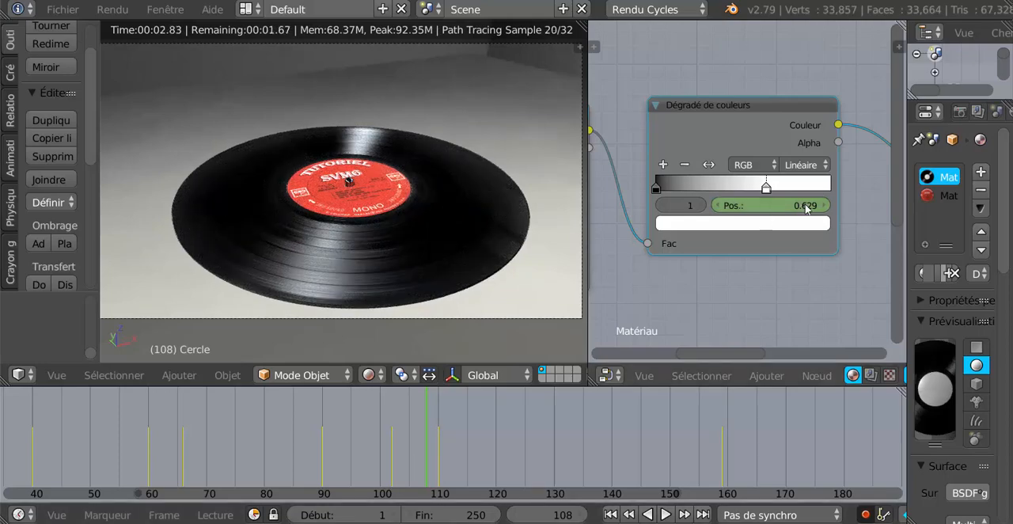
drag(807, 208, 754, 207)
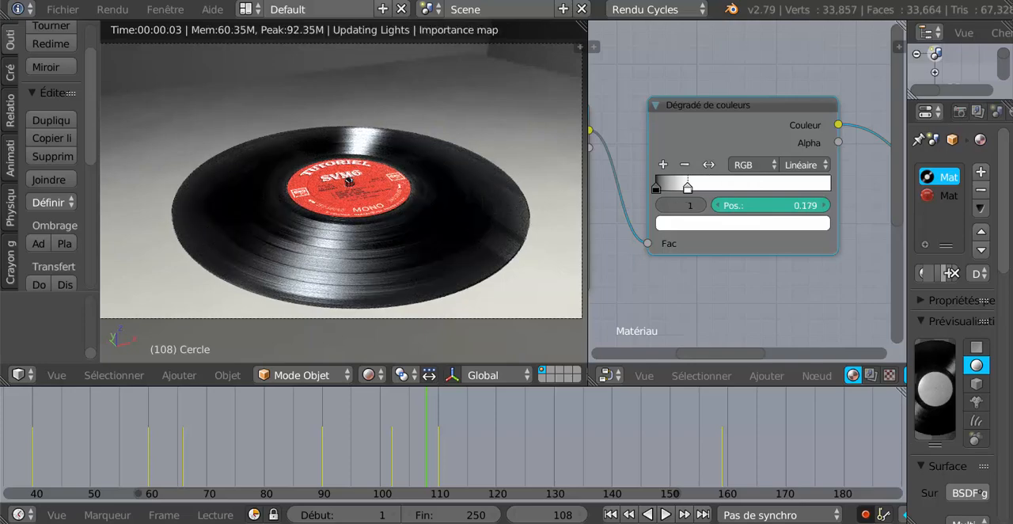
key(i)
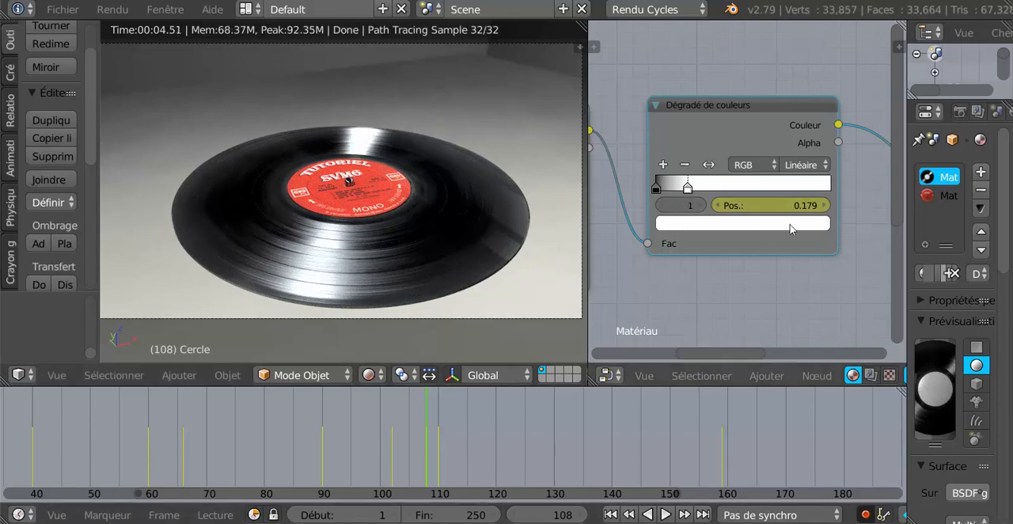
- Raise the white stop's keyed position at frame 108 to 0.519
click(823, 206)
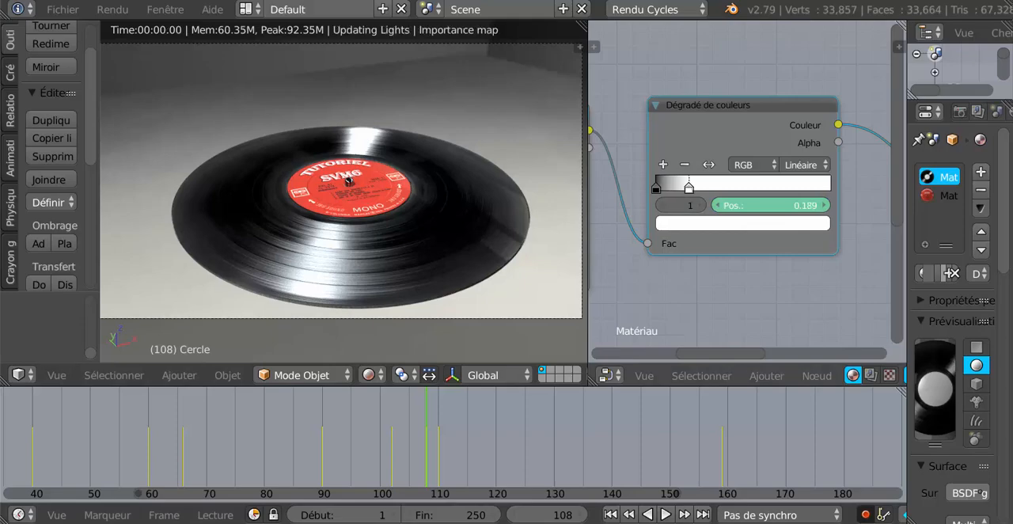
click(824, 208)
click(824, 208)
click(824, 207)
click(824, 207)
click(824, 208)
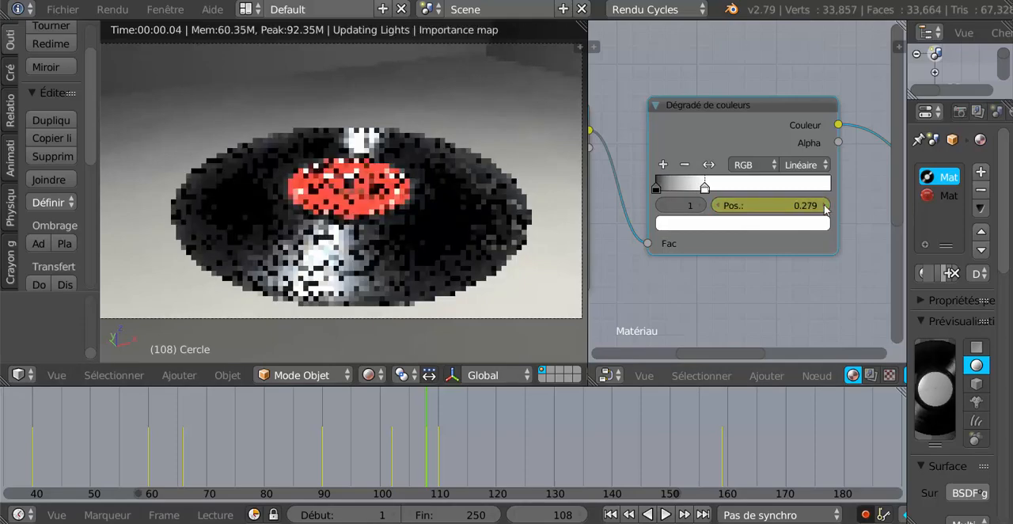
click(823, 208)
click(824, 207)
click(824, 208)
click(824, 207)
click(824, 207)
click(824, 207)
click(823, 207)
click(824, 207)
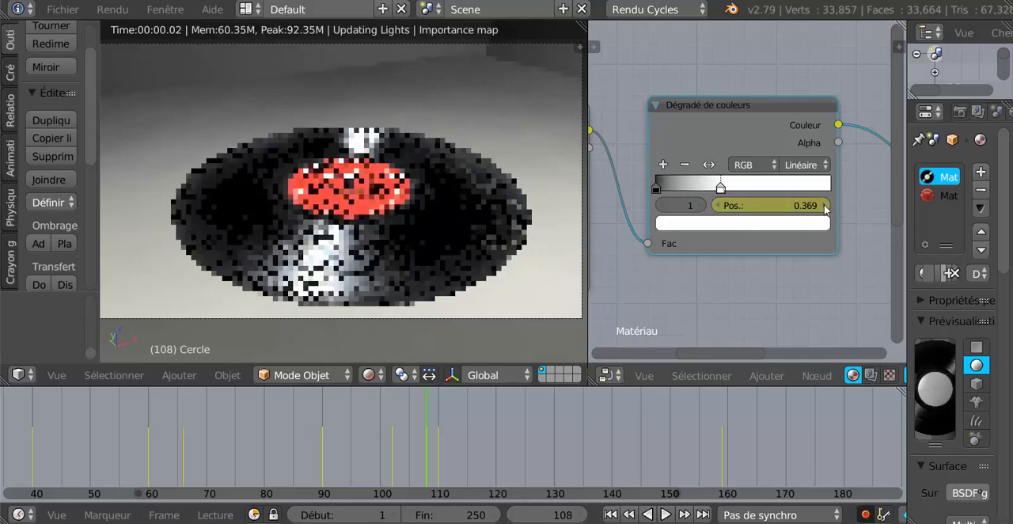
click(825, 206)
click(825, 207)
click(825, 207)
click(824, 207)
click(824, 207)
click(825, 206)
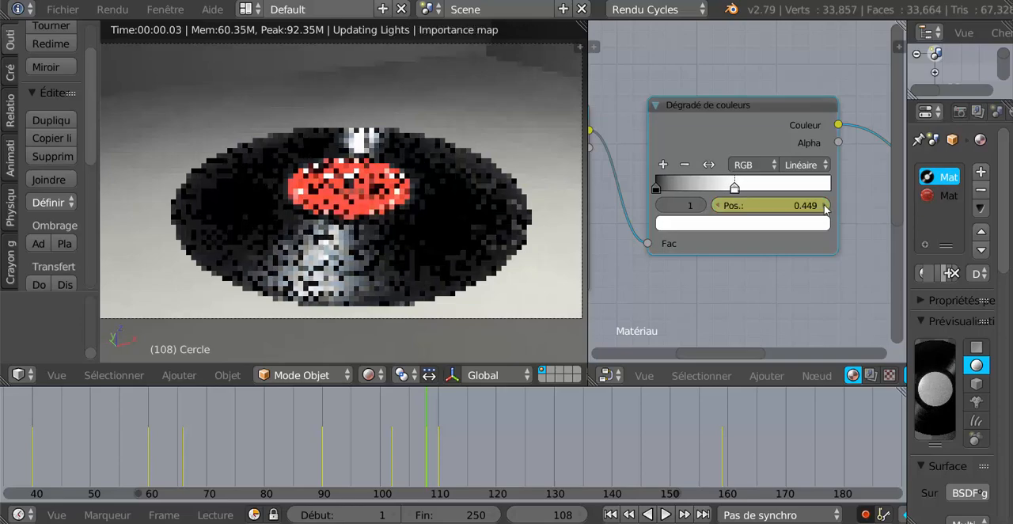
click(825, 207)
click(824, 206)
click(824, 206)
click(825, 207)
click(824, 206)
click(824, 207)
click(825, 206)
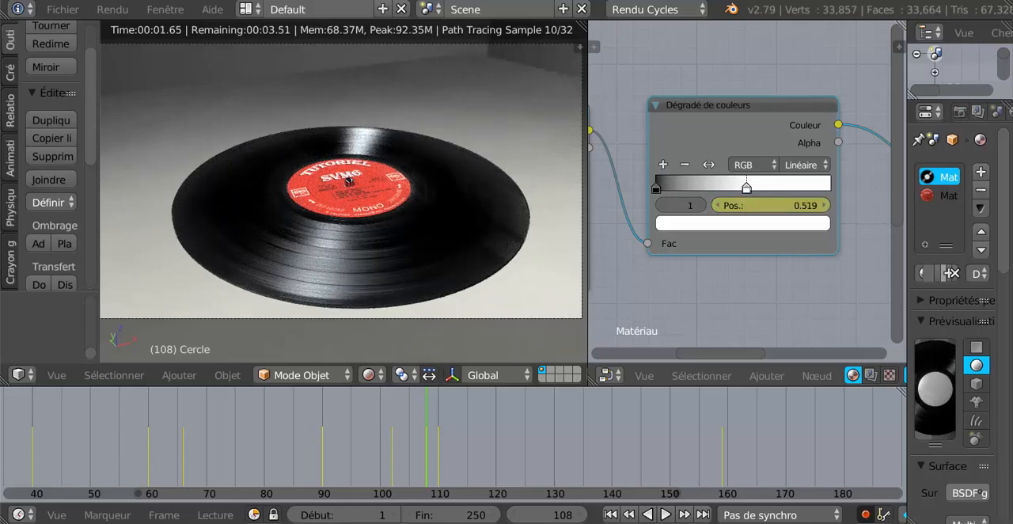
- Scrub and play the timeline between frames 106 and 114 to check the brightening of the reflections
click(420, 452)
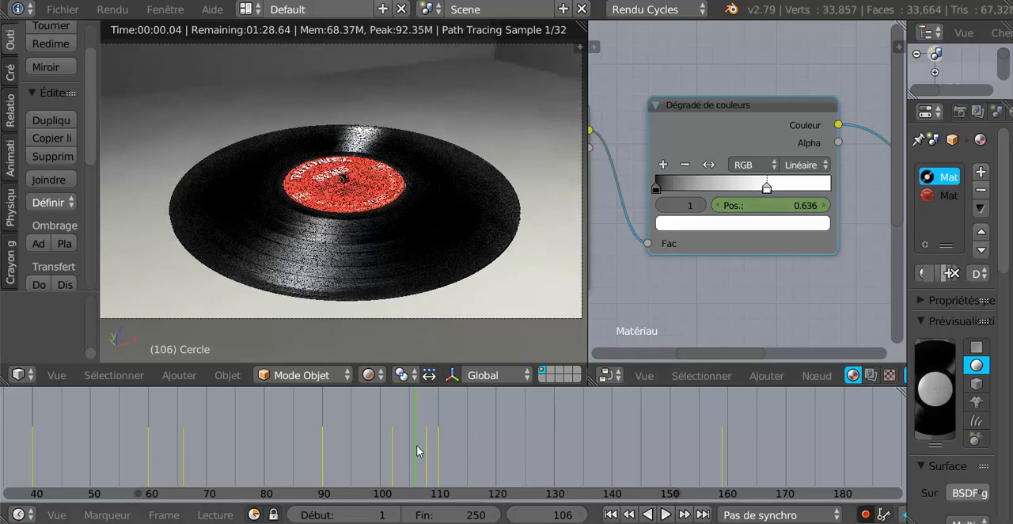
click(429, 448)
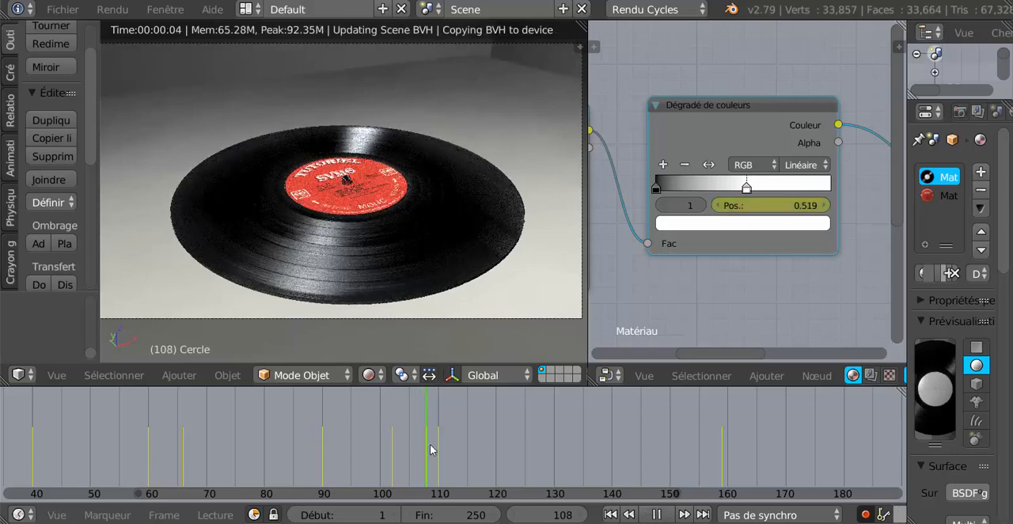
click(432, 445)
click(462, 443)
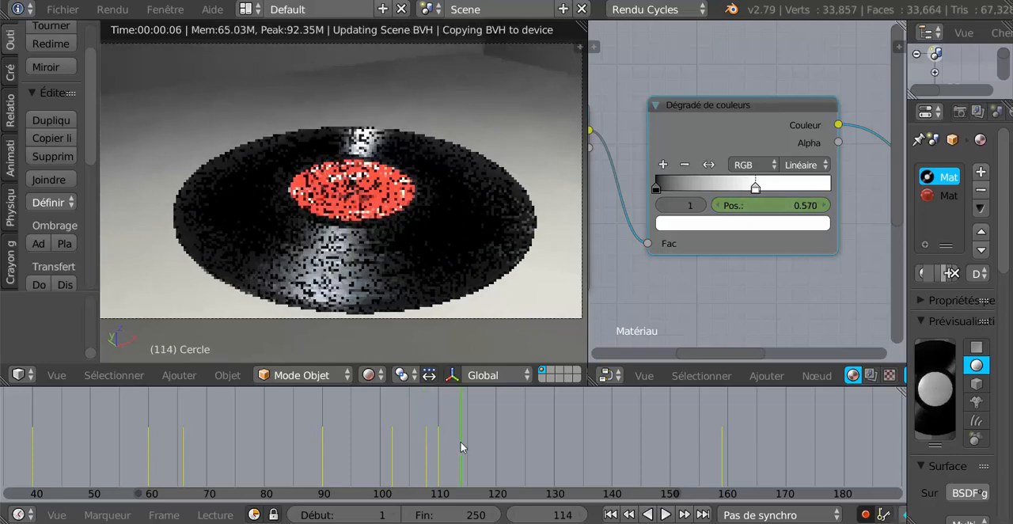
- At frame 115, raise the white stop's position to 1 so that it is keyed automatically
click(466, 441)
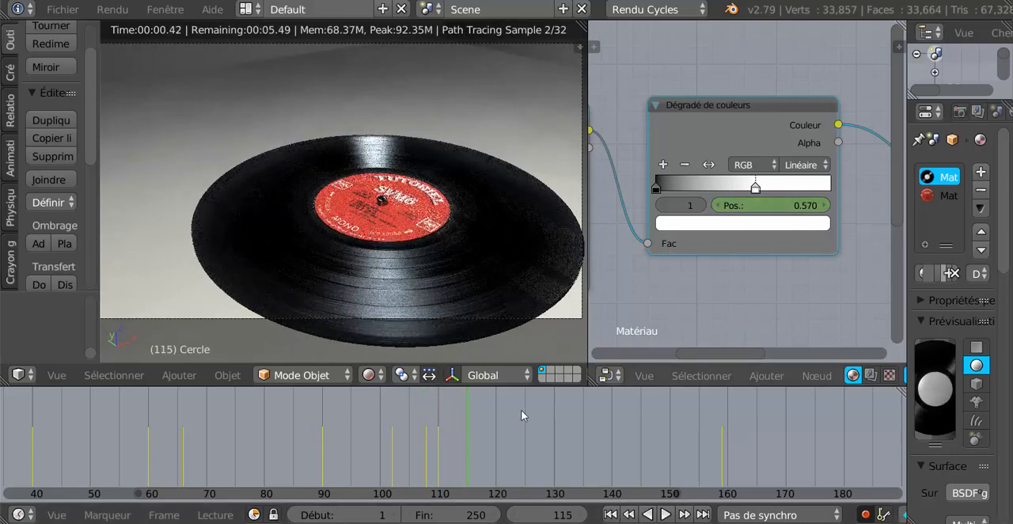
click(768, 205)
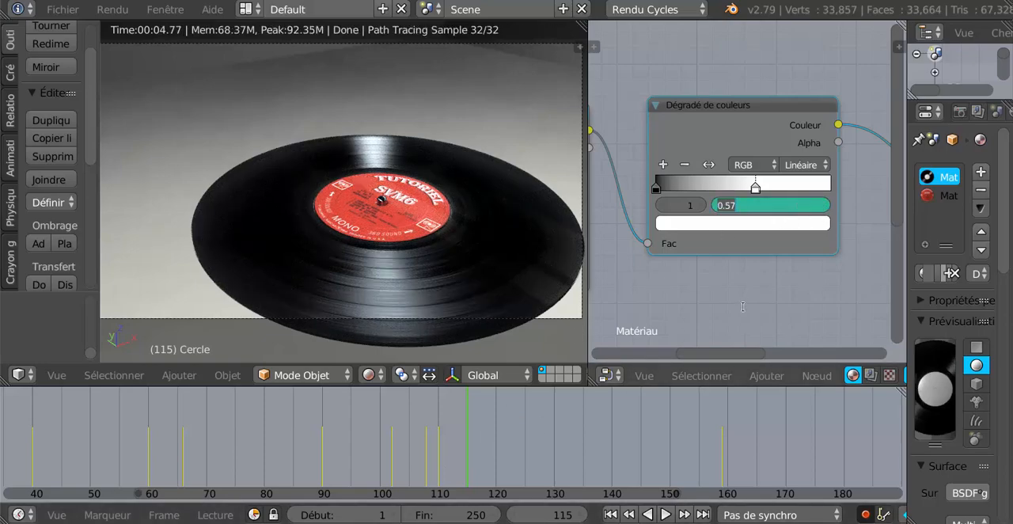
text(1)
key(Return)
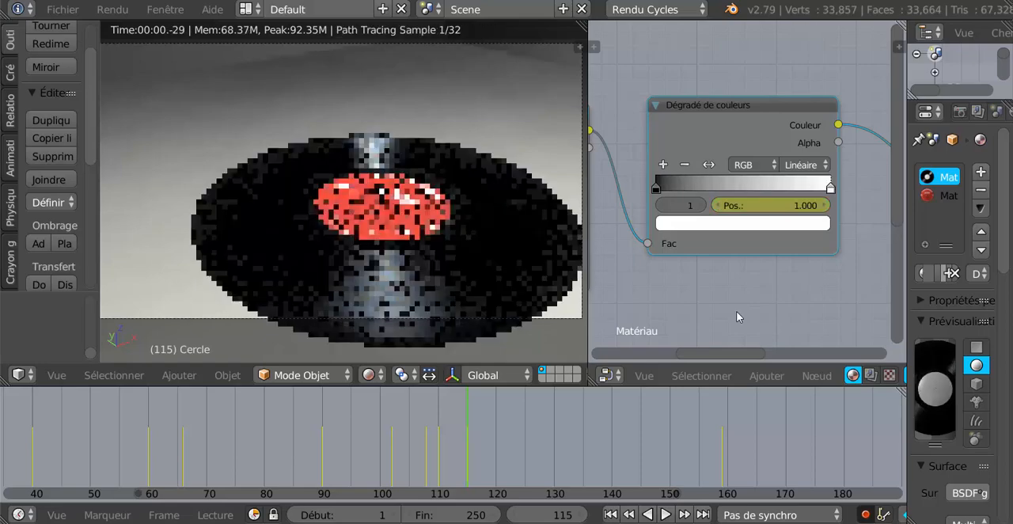
- Scrub the timeline between frames 99 and 115 to check how the reflections fade around the new key
click(453, 450)
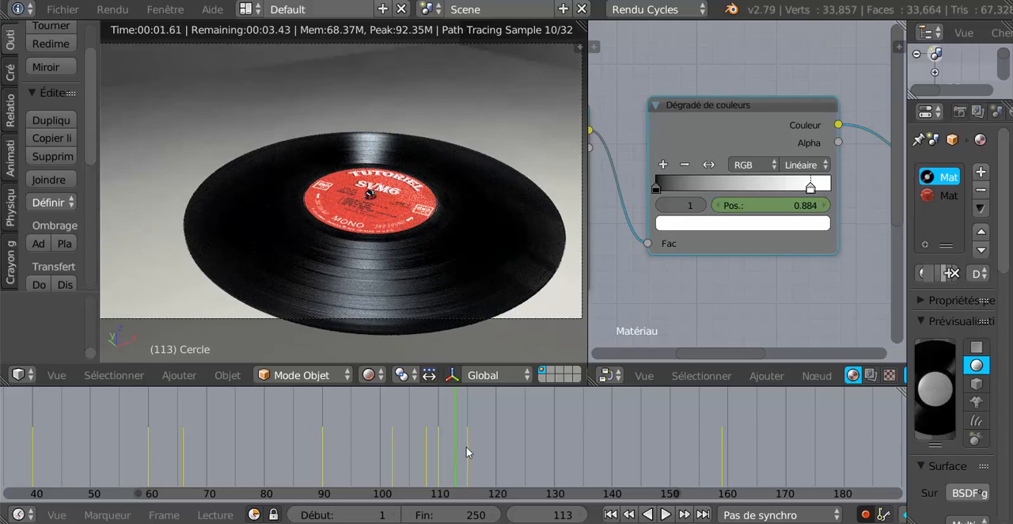
click(467, 447)
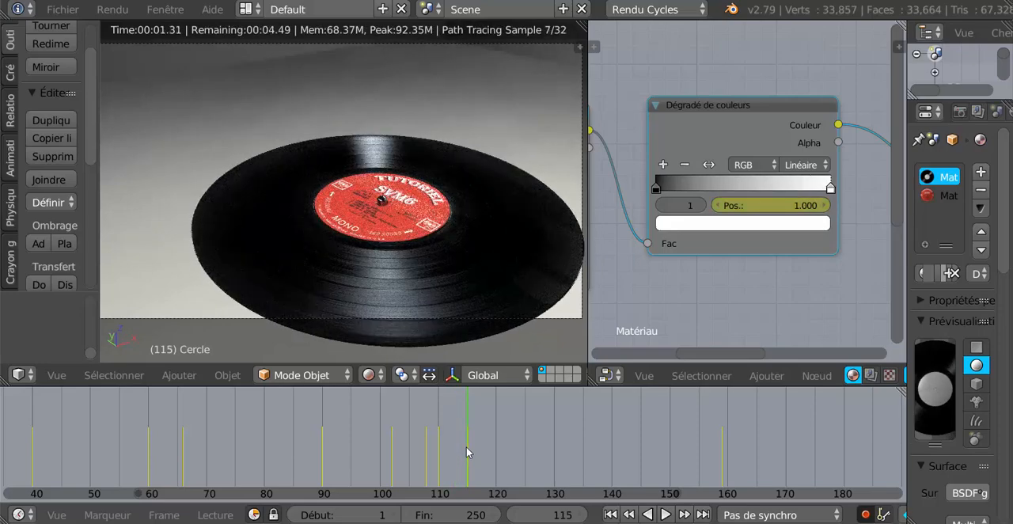
click(449, 446)
click(423, 447)
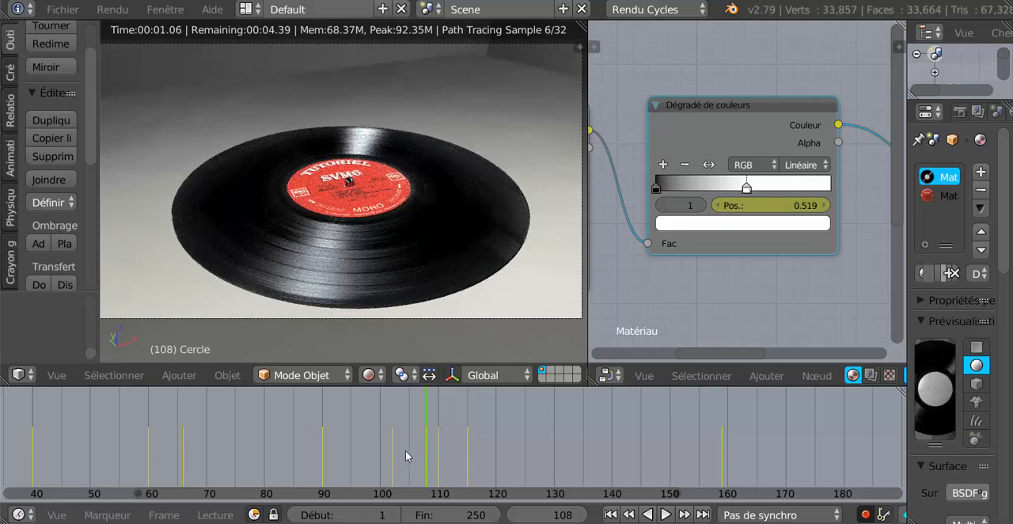
click(404, 450)
click(375, 450)
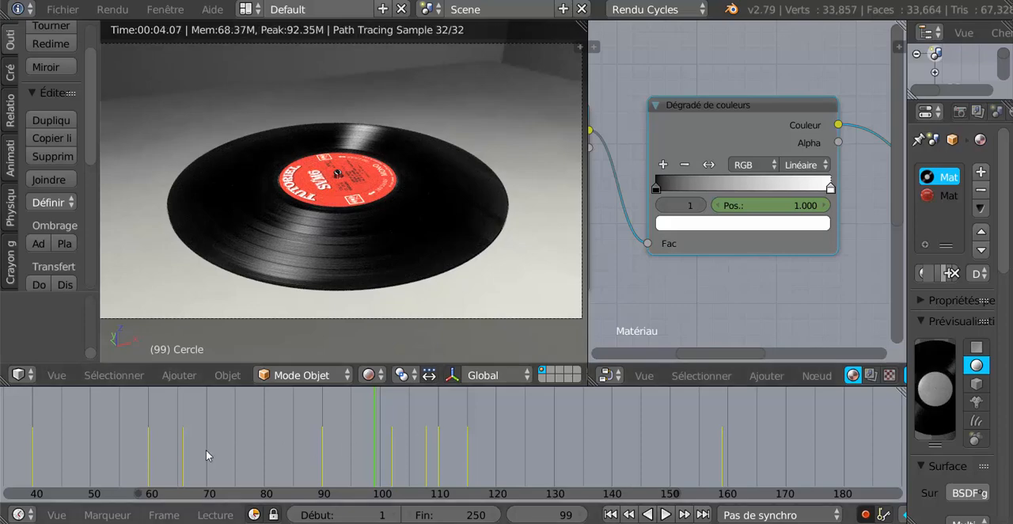
- Keyframe the white stop's colour at frame 111
click(446, 457)
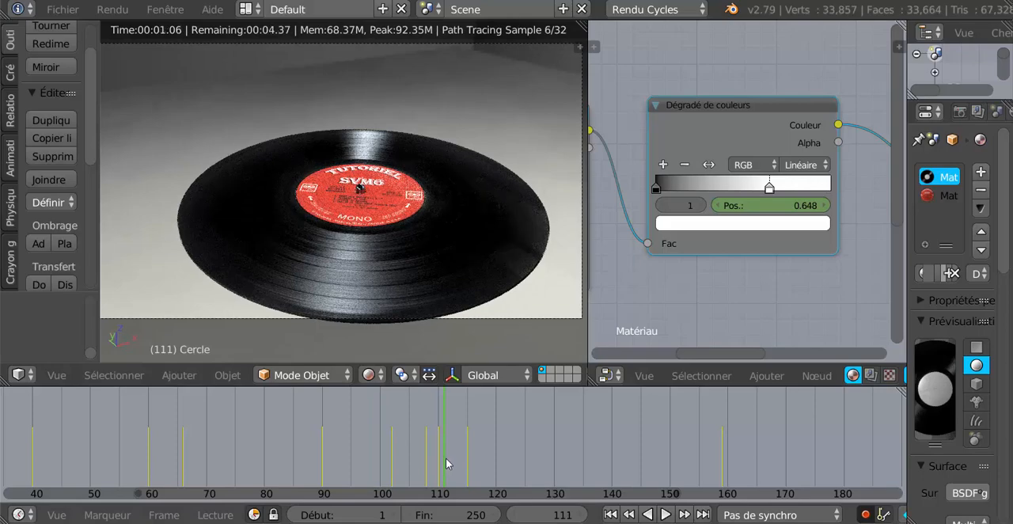
right_click(743, 227)
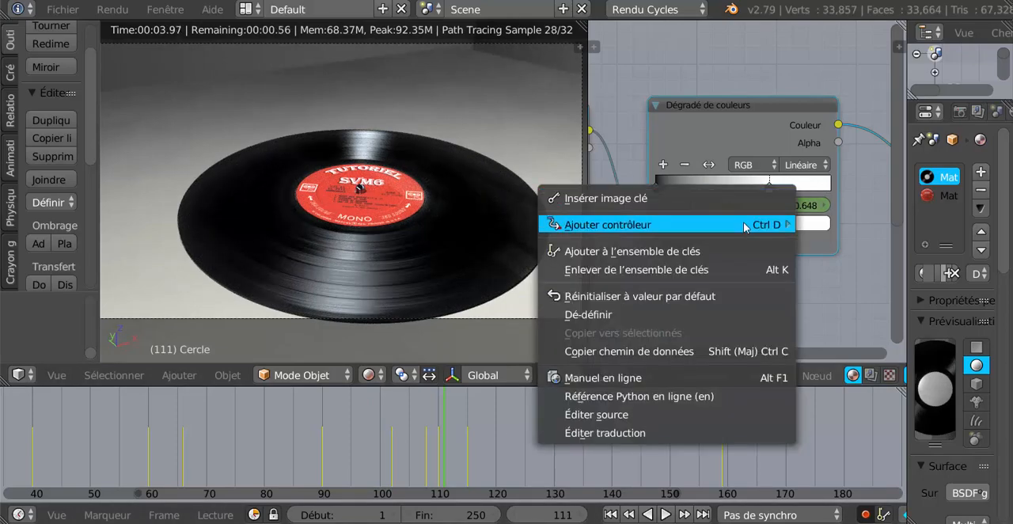
click(706, 203)
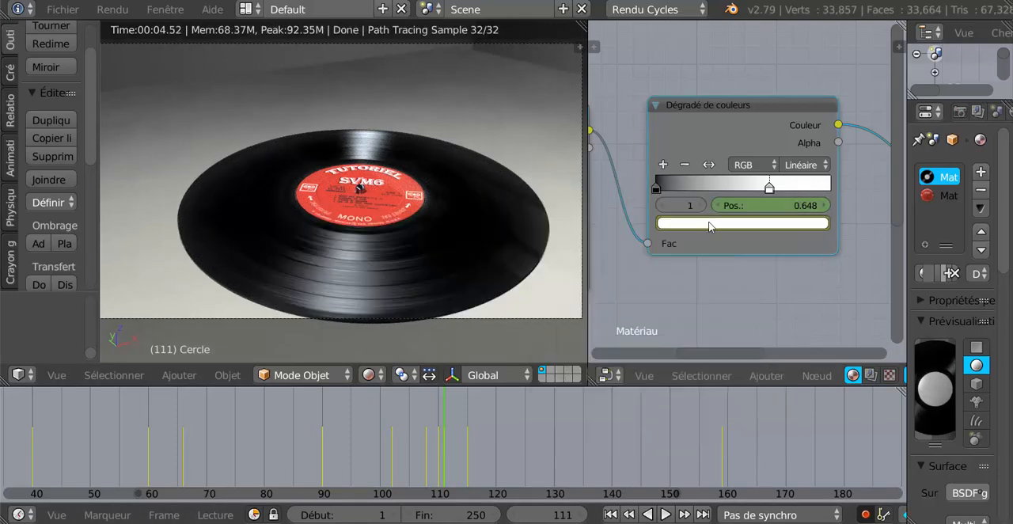
- At frame 115, change the white stop's colour to light blue (R 0.438, G 0.577, B 1.000) so that it is keyed automatically
click(467, 421)
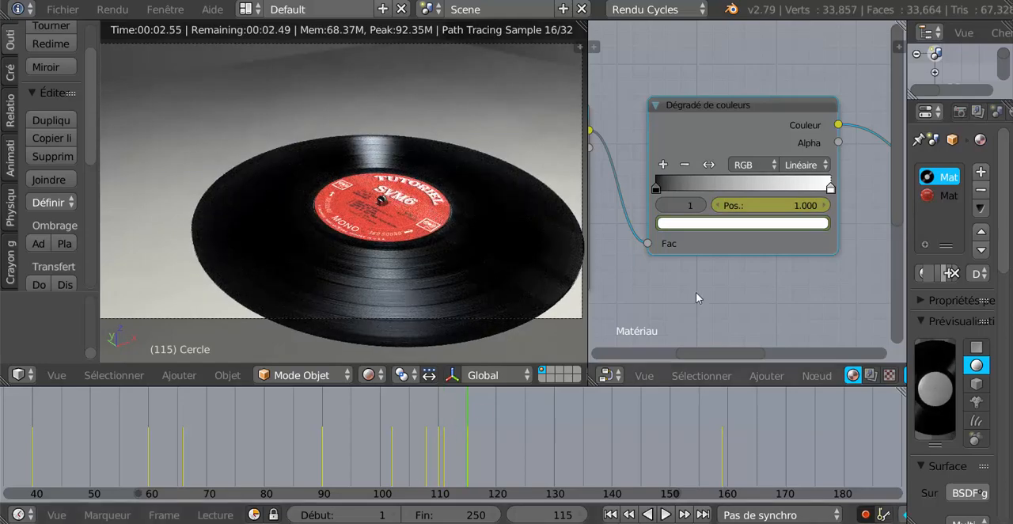
right_click(754, 228)
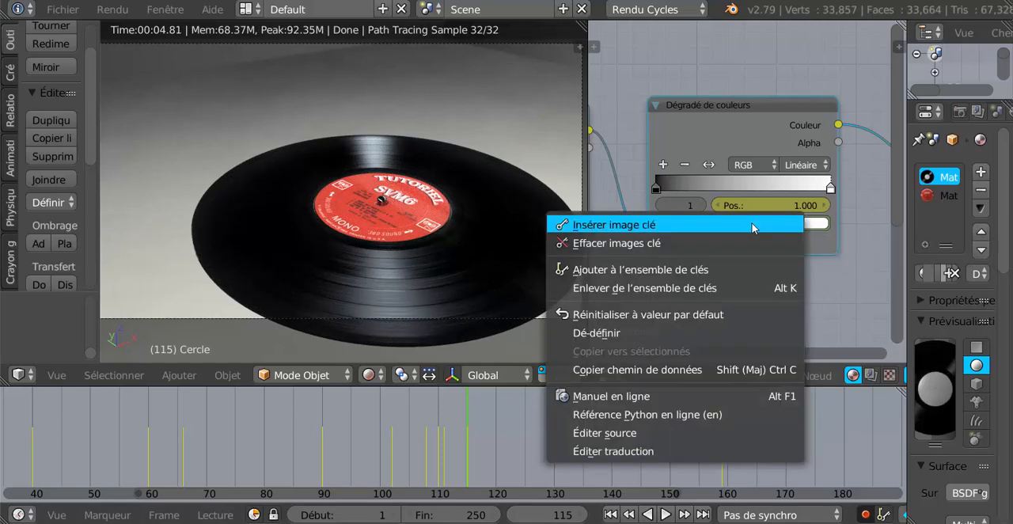
click(812, 225)
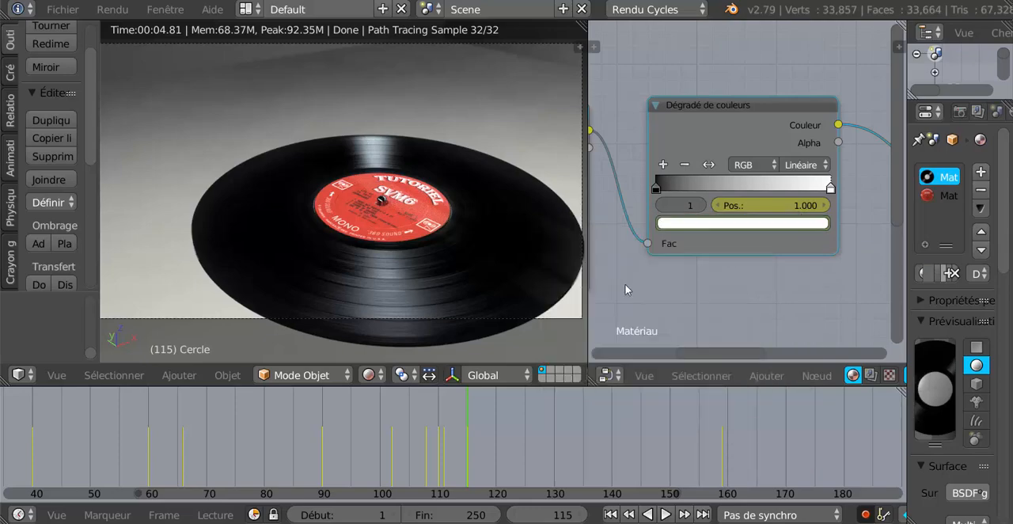
click(731, 226)
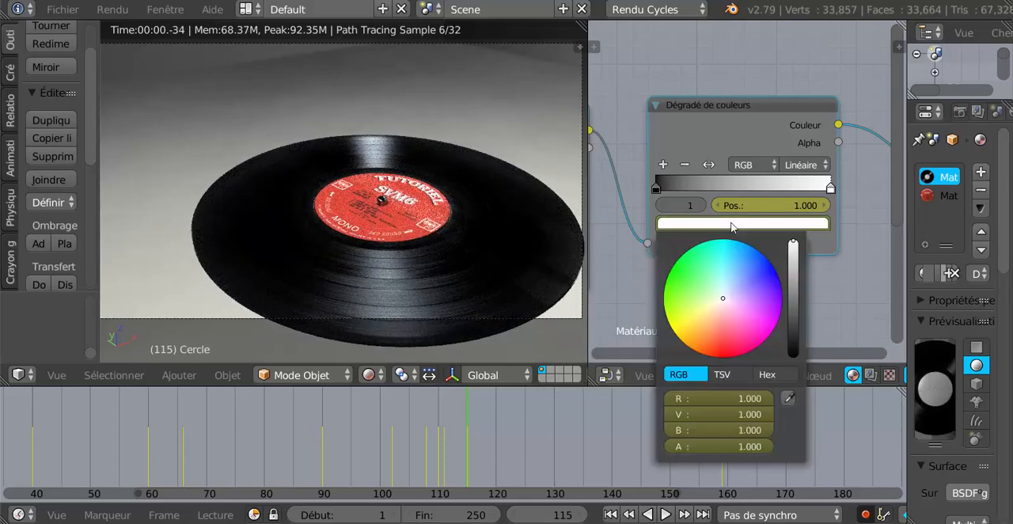
click(735, 285)
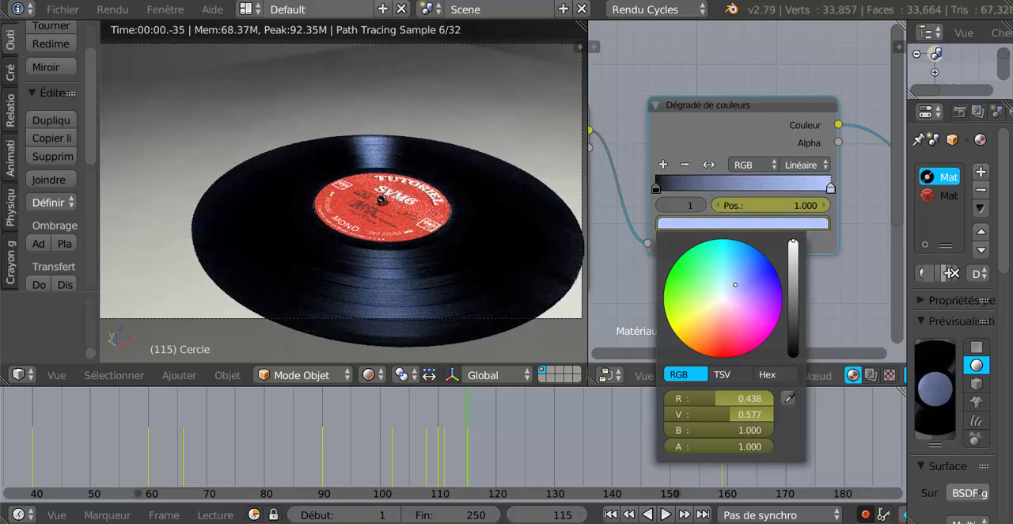
- Scrub the timeline between frames 109 and 115 to examine the reflection's colour transition from white to blue
click(463, 445)
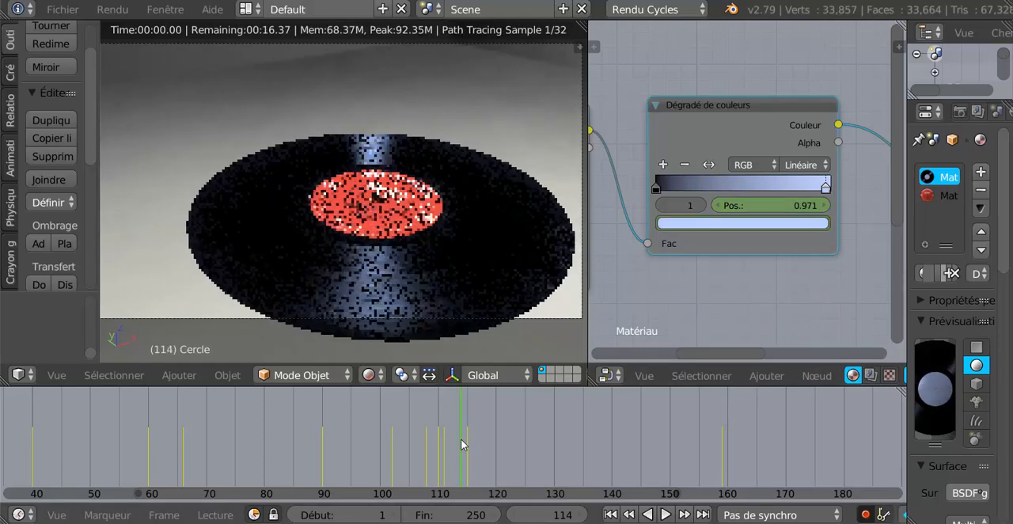
click(455, 447)
click(445, 443)
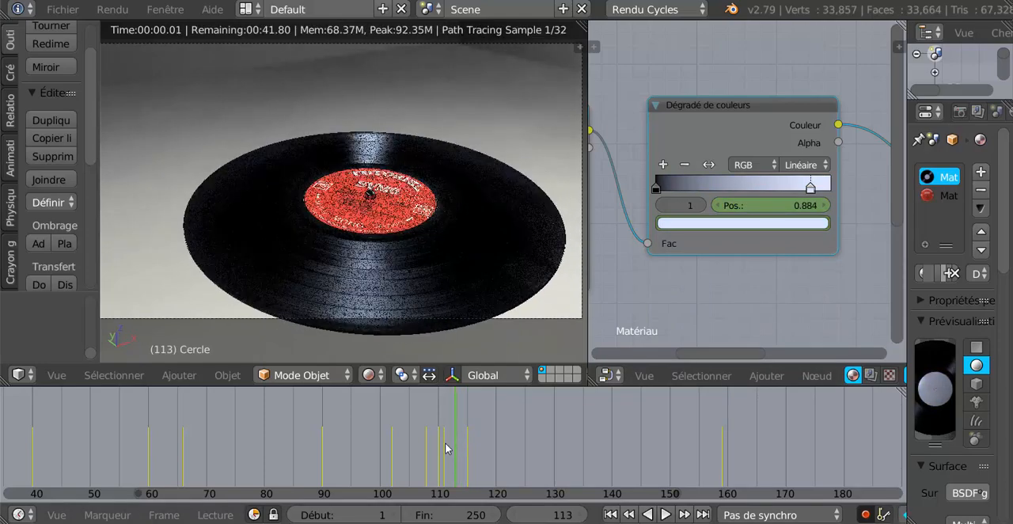
click(435, 449)
click(434, 448)
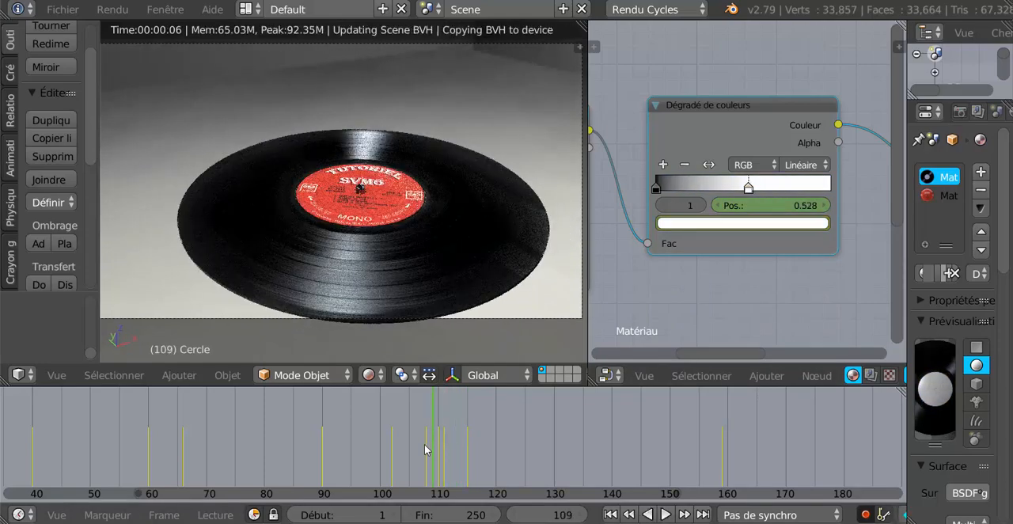
click(448, 443)
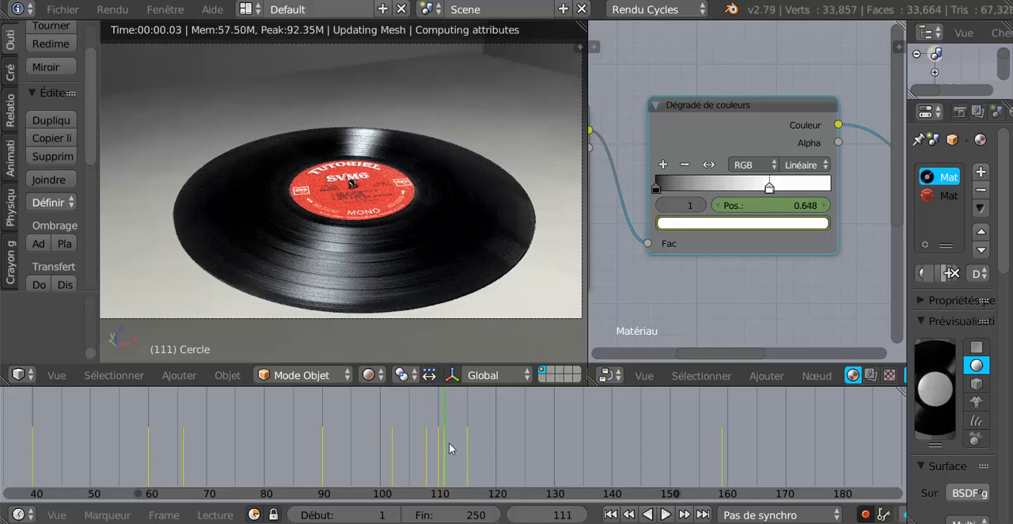
click(456, 443)
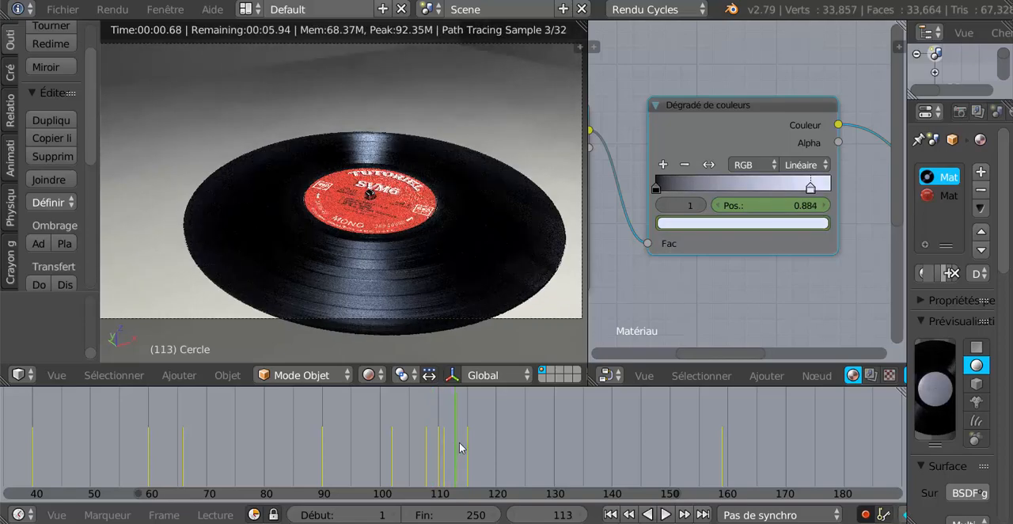
click(459, 444)
click(465, 442)
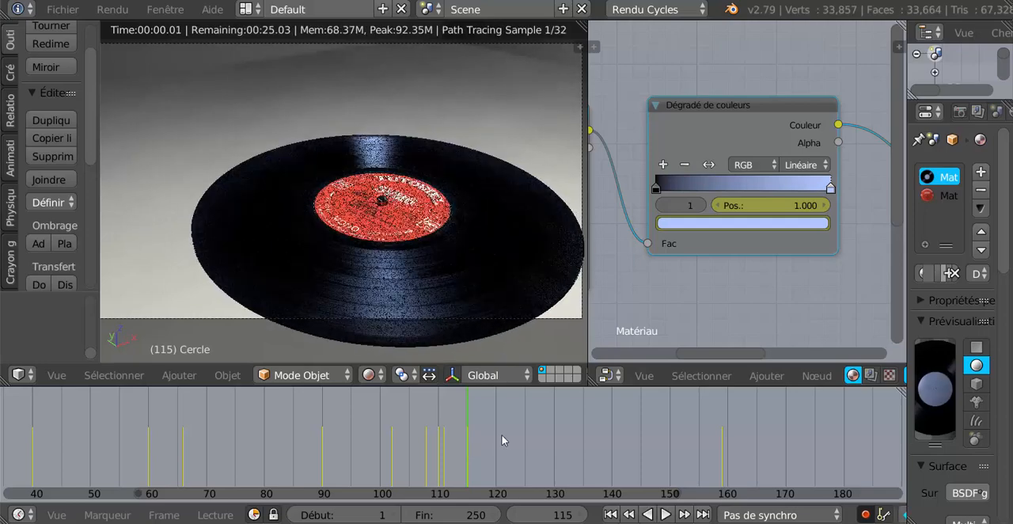
- At frame 120, change the stop's colour from blue to a pinkish near-white, and scrub back to frame 85 to check it
click(497, 442)
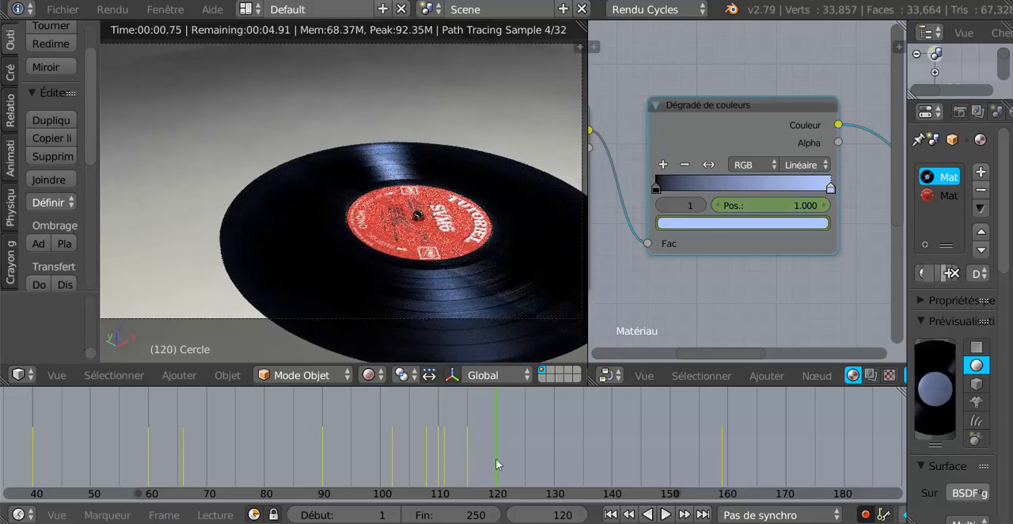
click(754, 225)
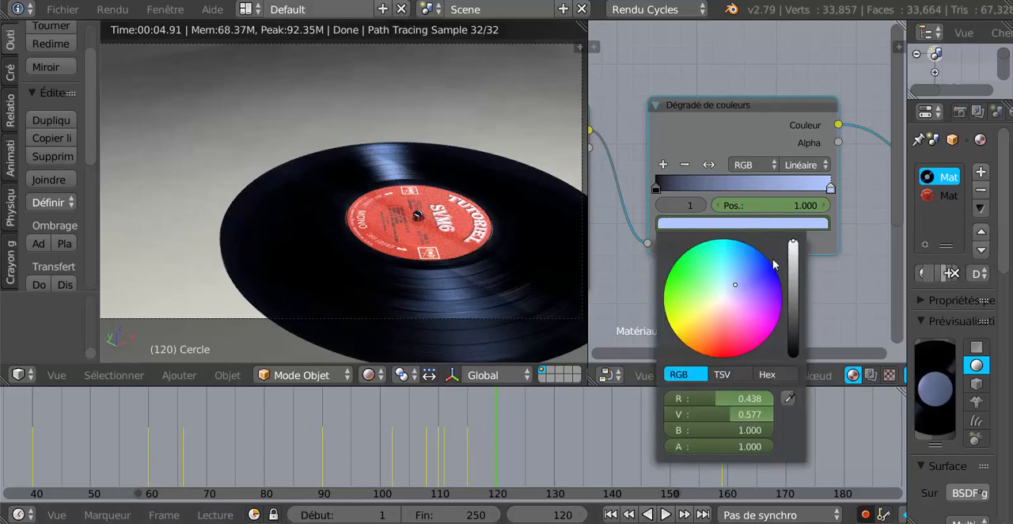
click(726, 303)
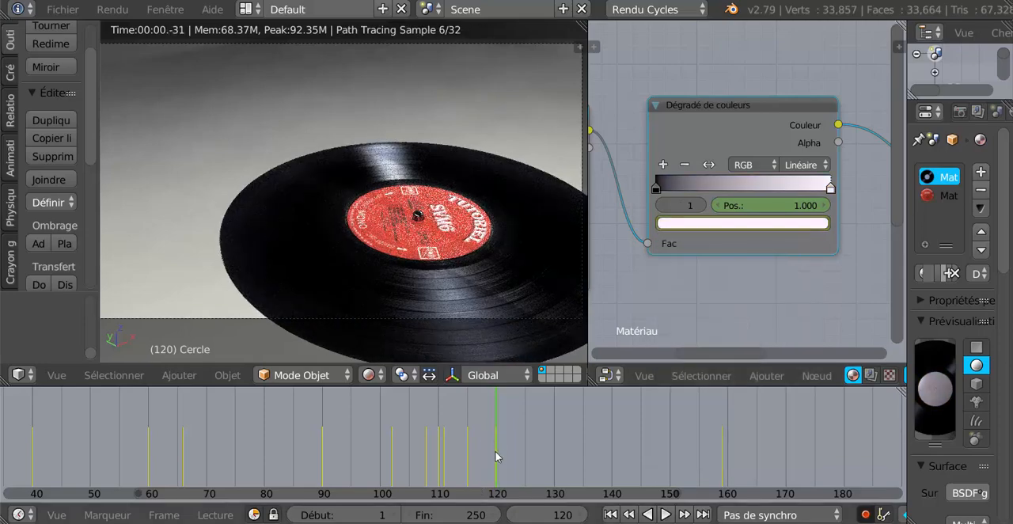
drag(485, 448, 290, 456)
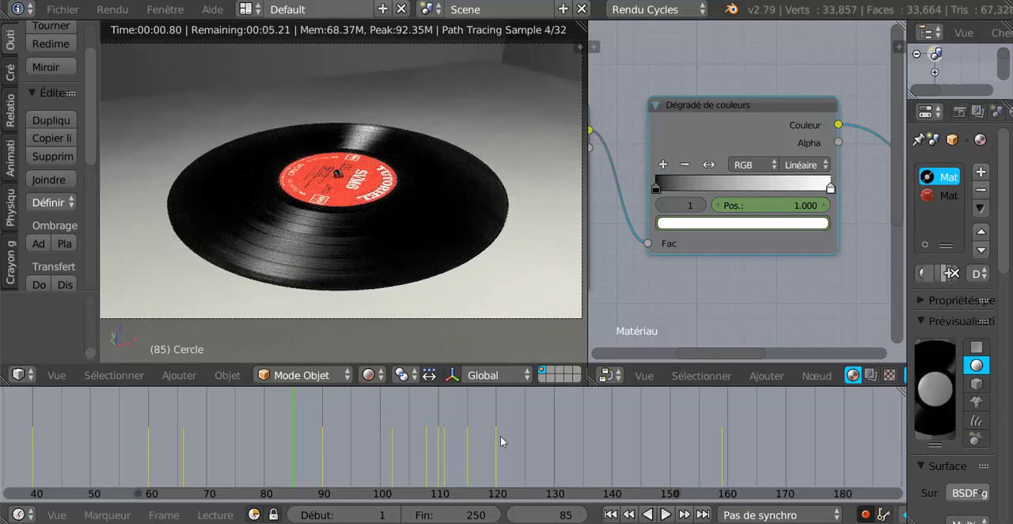
- At frame 130, try to slide a newly added middle stop along the colour ramp, and delete that stop
click(555, 439)
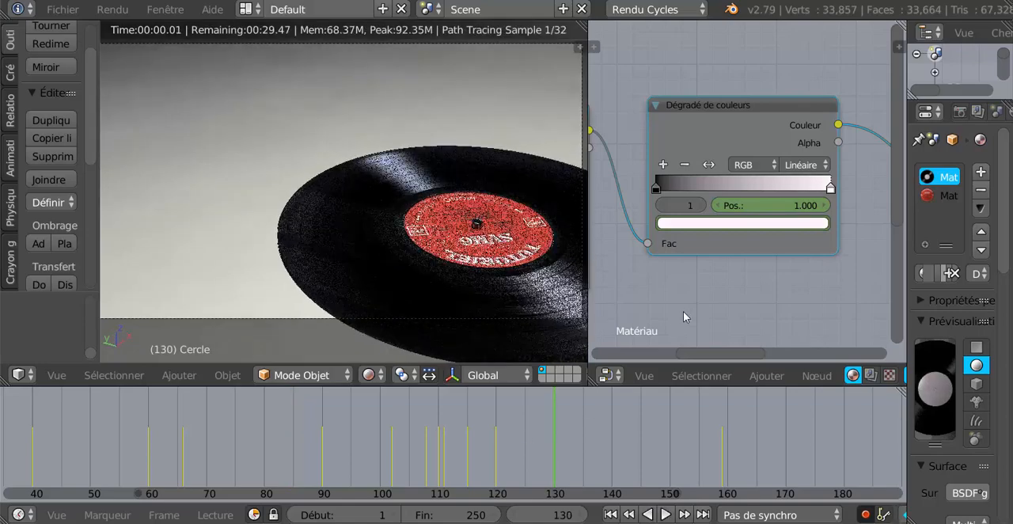
click(664, 165)
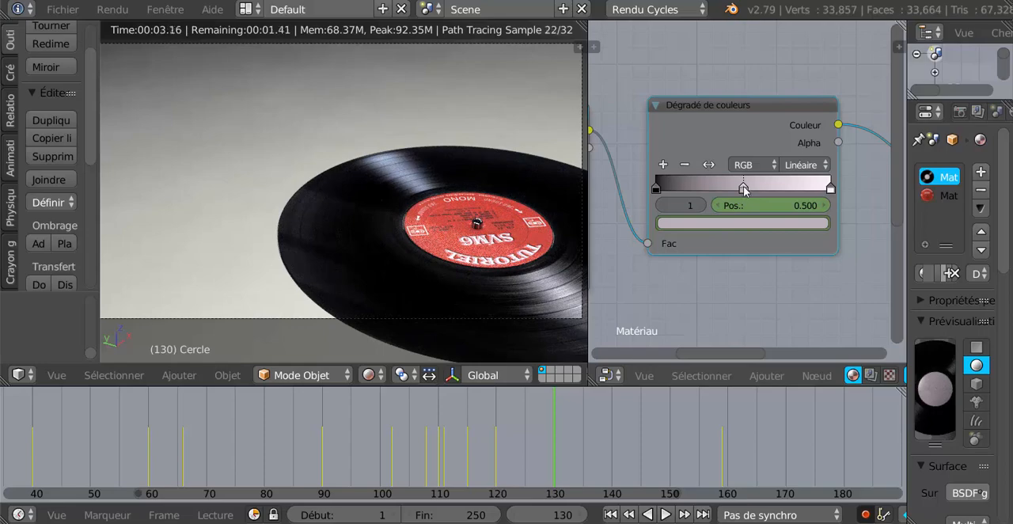
click(744, 187)
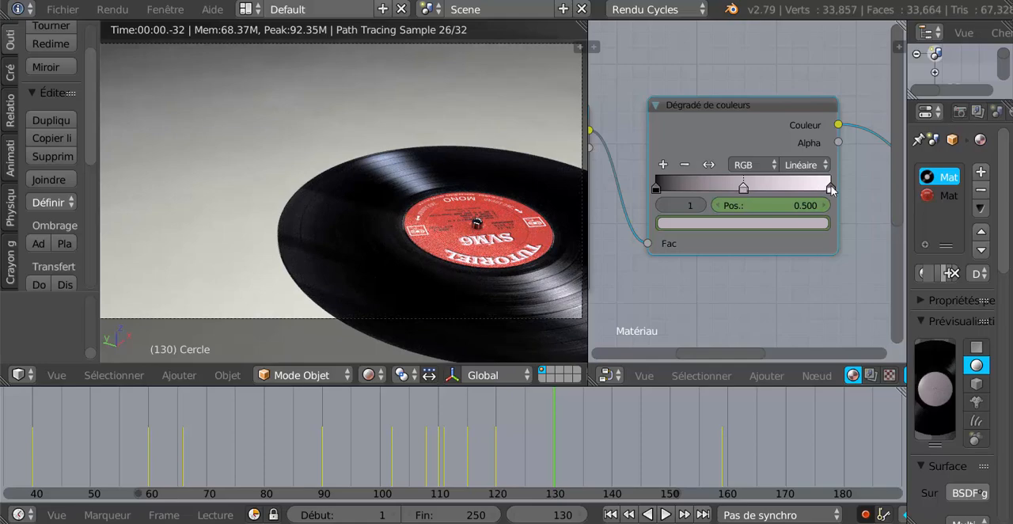
click(742, 187)
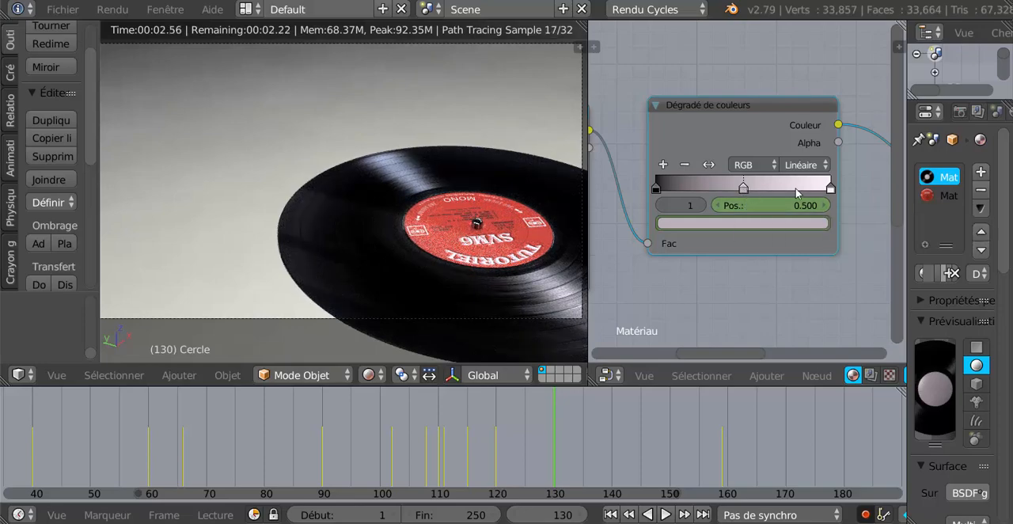
click(745, 188)
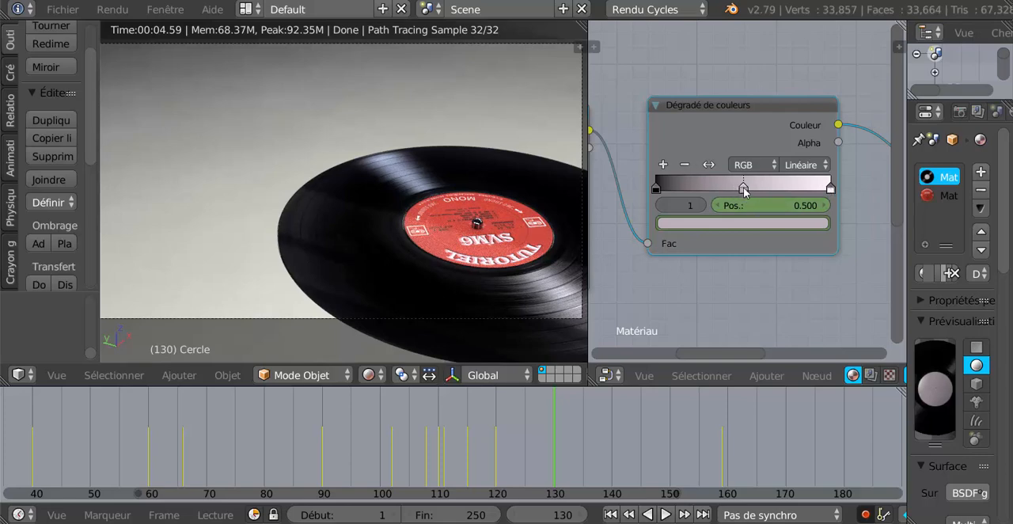
right_click(744, 185)
click(743, 188)
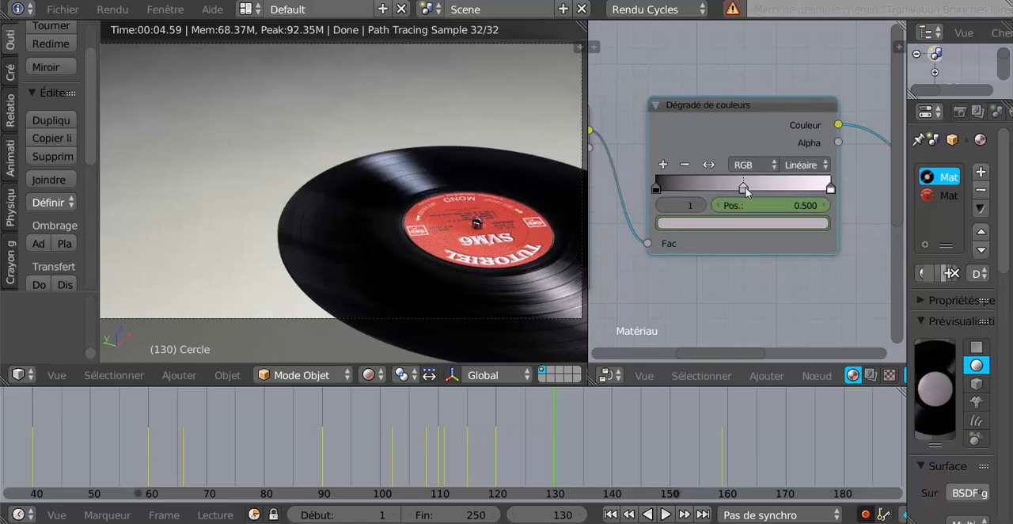
click(743, 186)
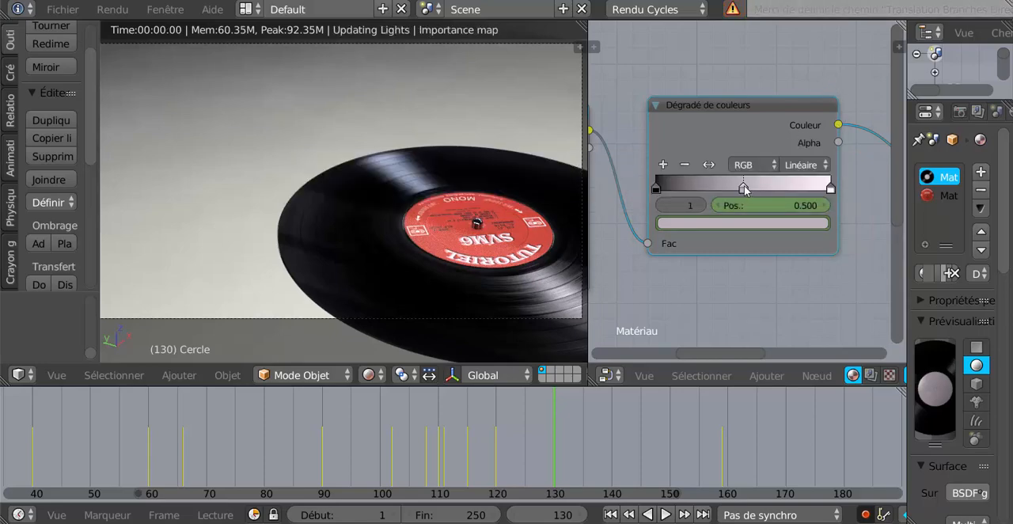
click(685, 168)
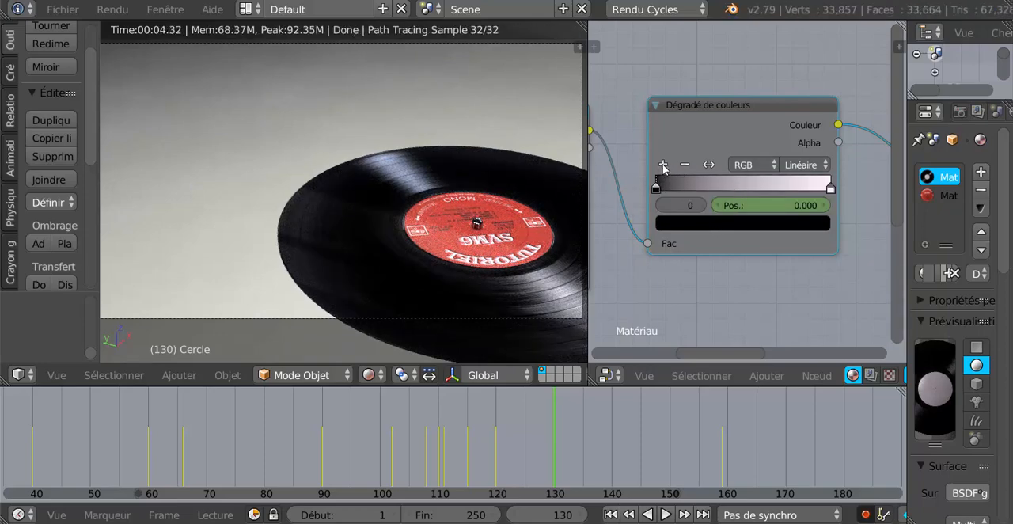
- At frame 130, add a new stop to the colour ramp, set its position to 1 and insert a keyframe on the position
click(663, 165)
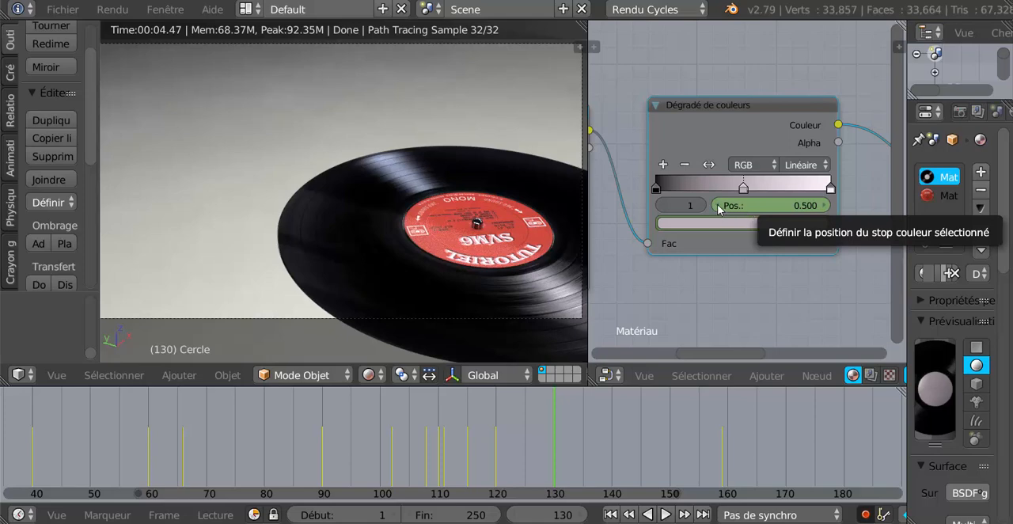
click(777, 207)
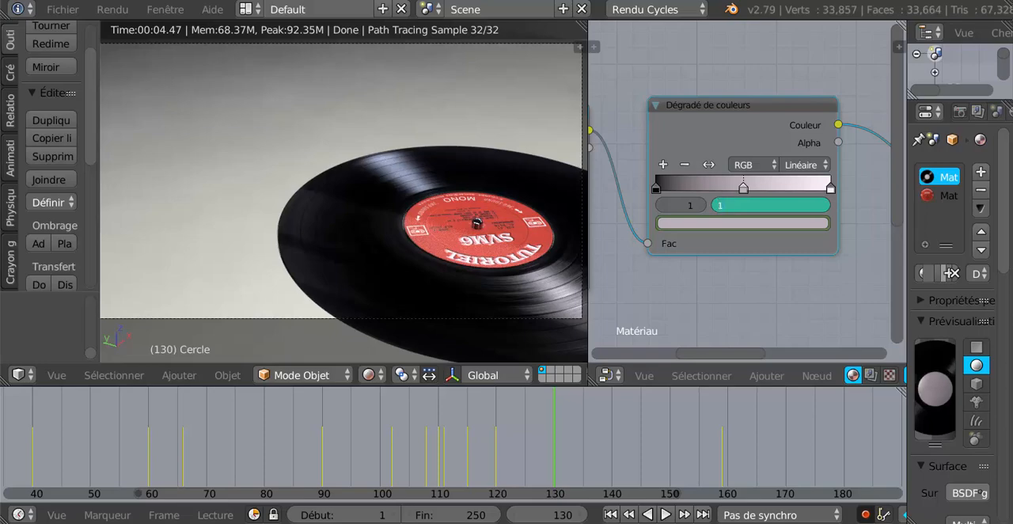
key(Return)
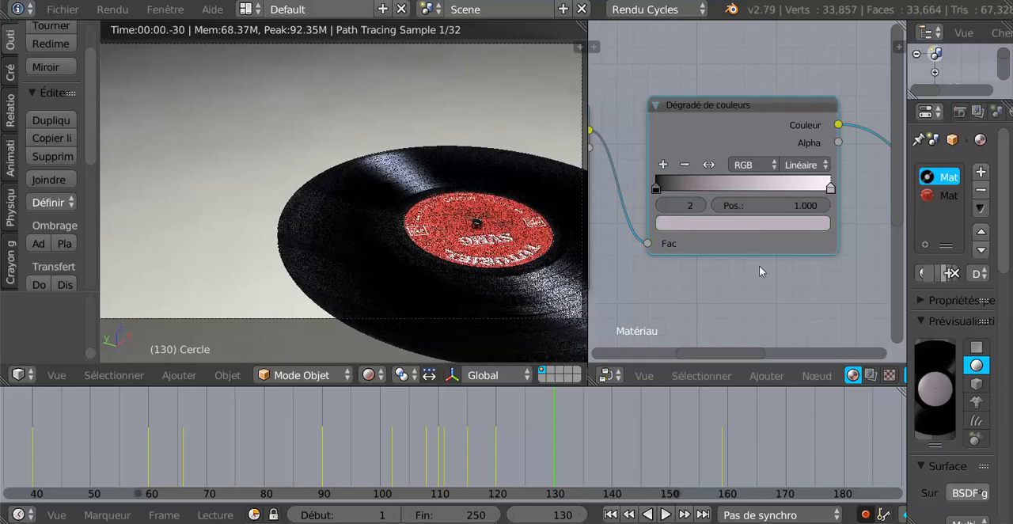
right_click(775, 210)
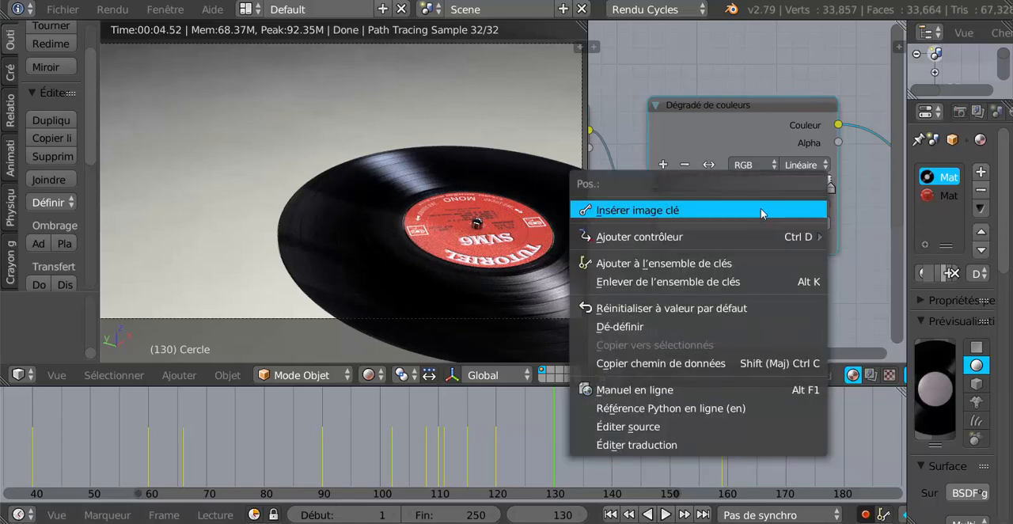
click(761, 211)
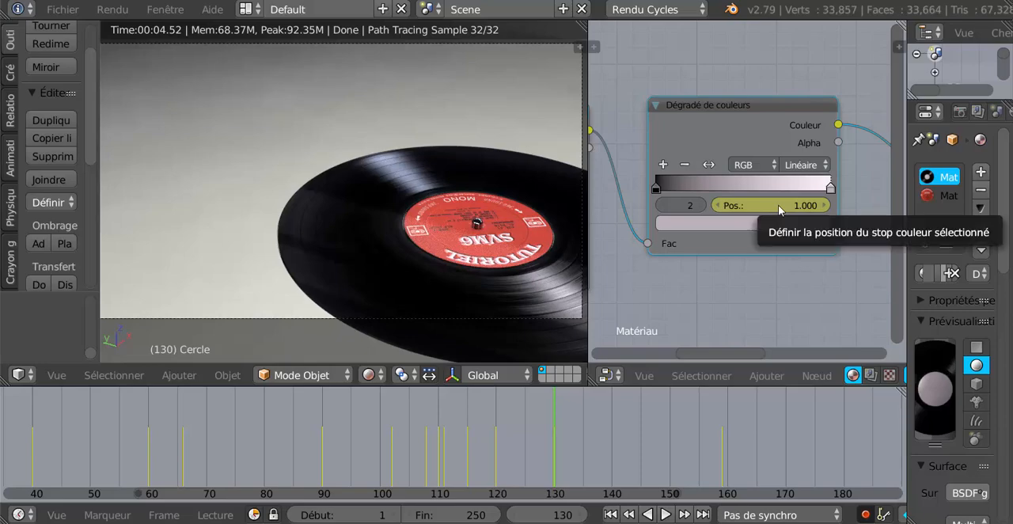
- At frame 136, add another colour stop, slide stop 1 to about 0.522 and colour it pale yellow (R 0.500, G 0.495, B 0.311)
key(alt+a)
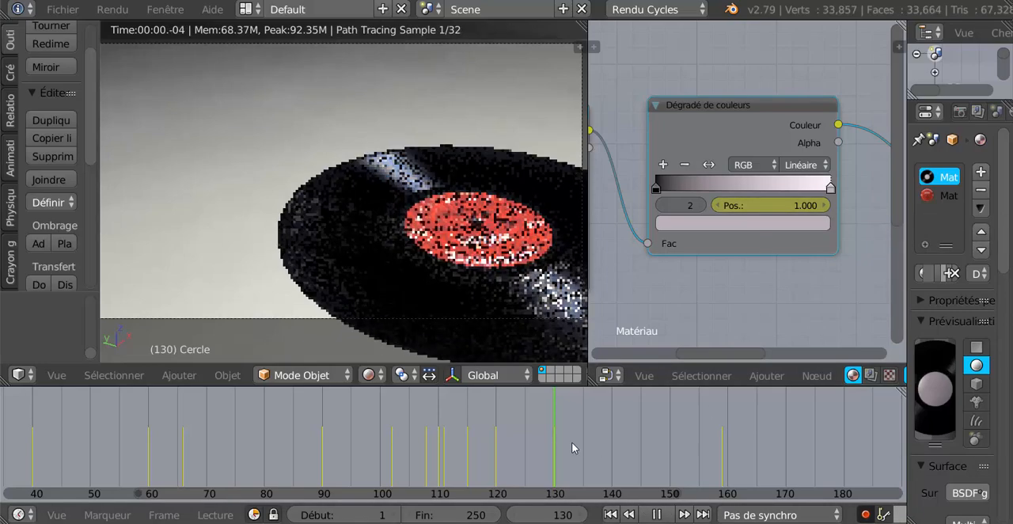
click(573, 442)
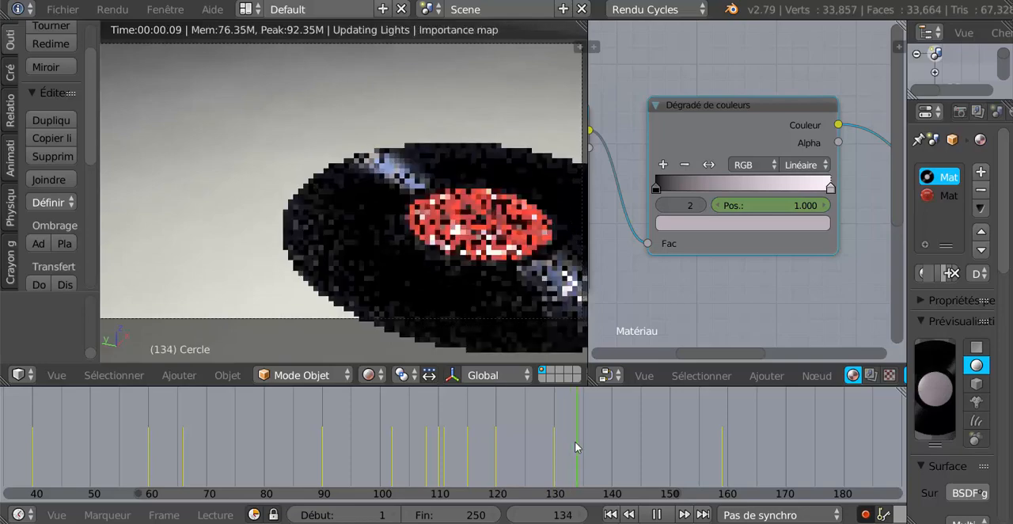
key(alt+a)
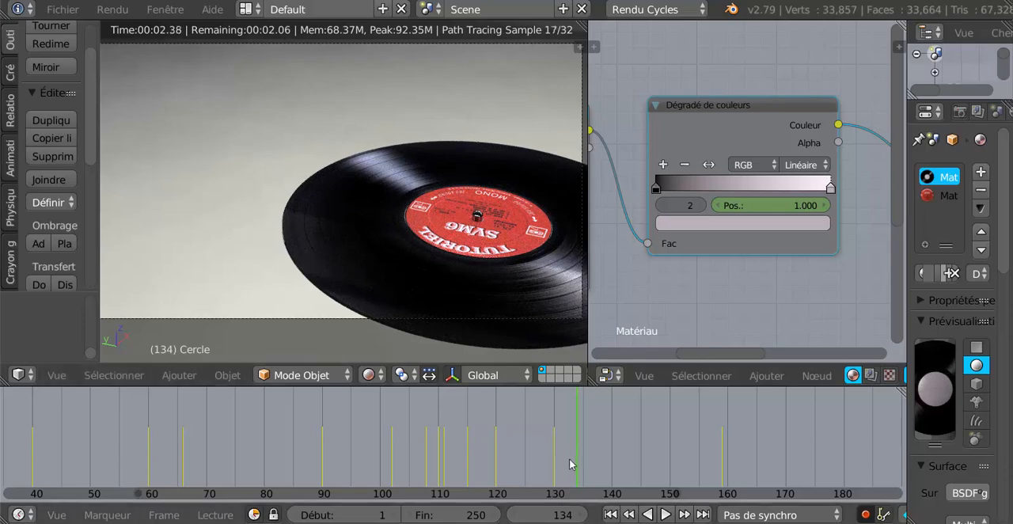
key(alt+a)
mouse_move(594, 455)
mouse_down()
mouse_move(621, 448)
mouse_move(484, 469)
mouse_move(587, 455)
mouse_up()
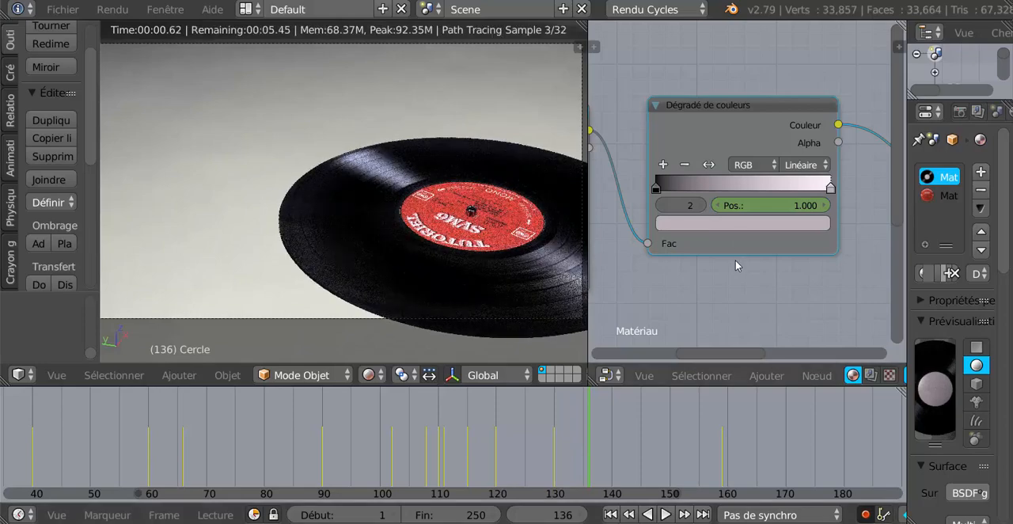
click(664, 165)
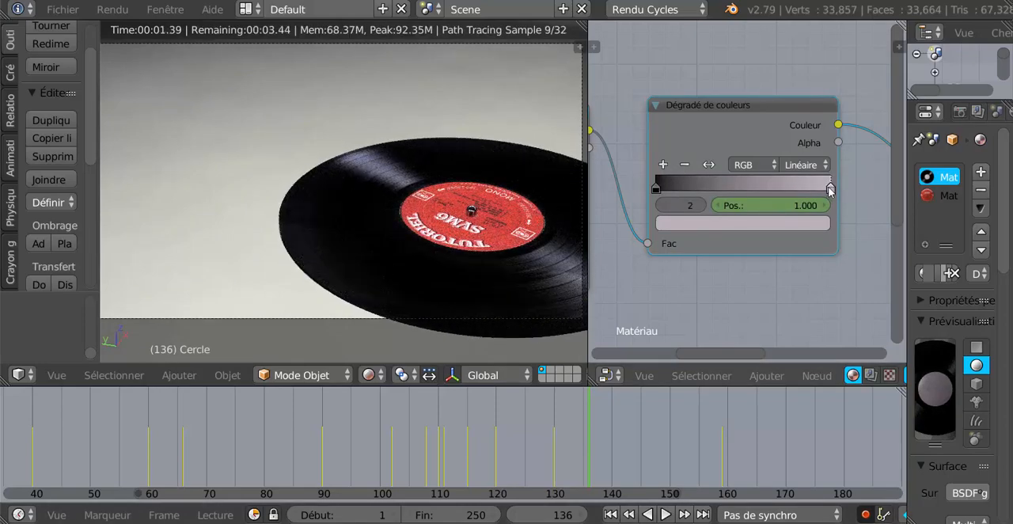
drag(830, 190, 747, 200)
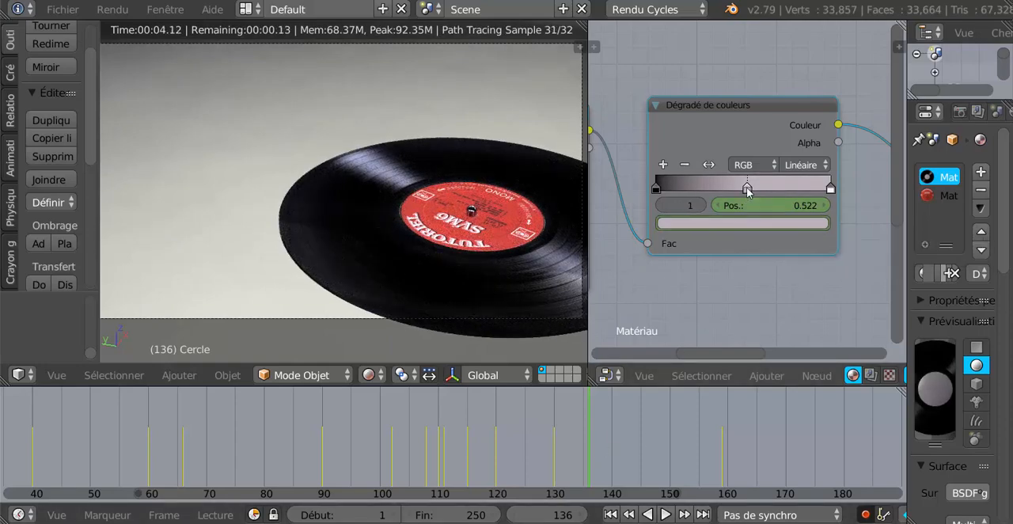
click(755, 224)
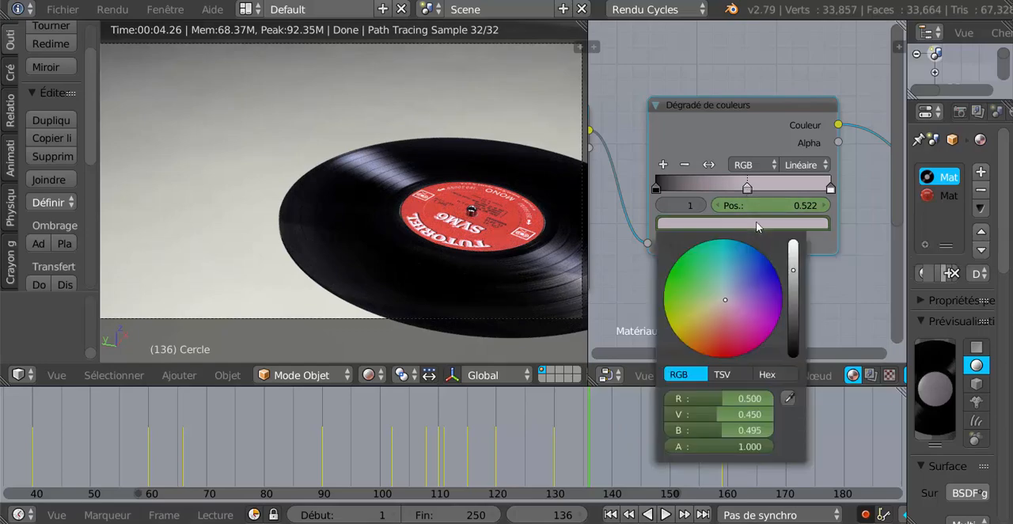
click(713, 303)
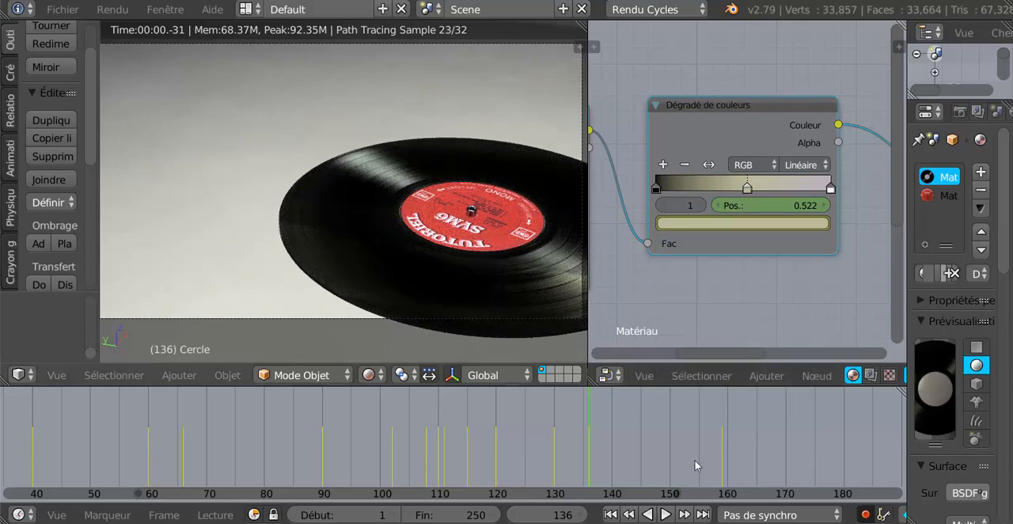
- At frame 146, change stop 1's colour to a nearly neutral grey (R 0.500, G 0.494, B 0.475)
key(alt+a)
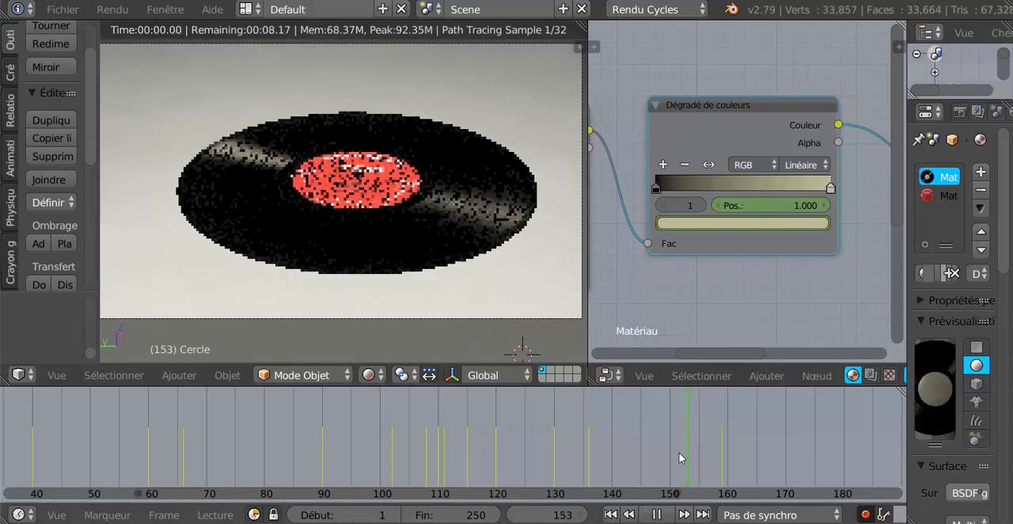
drag(679, 458, 646, 467)
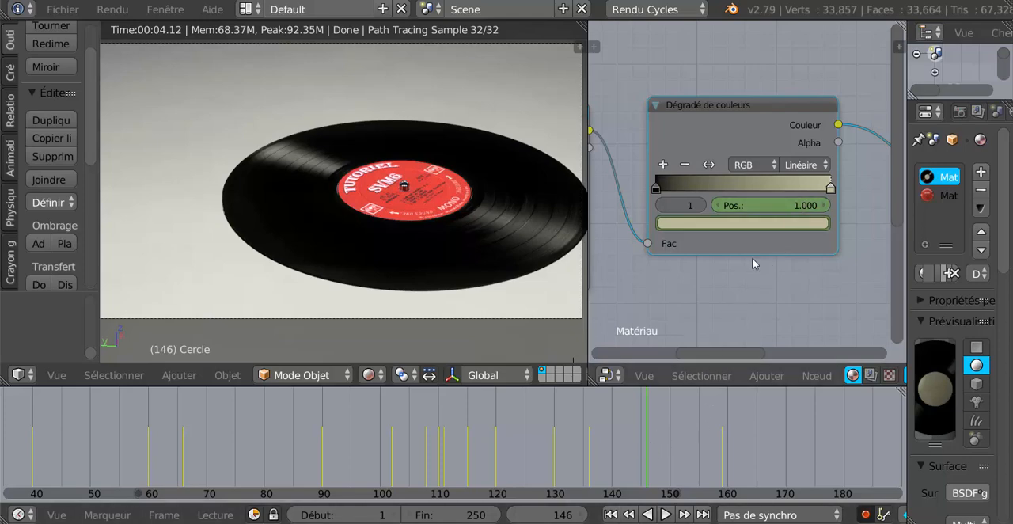
right_click(765, 225)
click(797, 223)
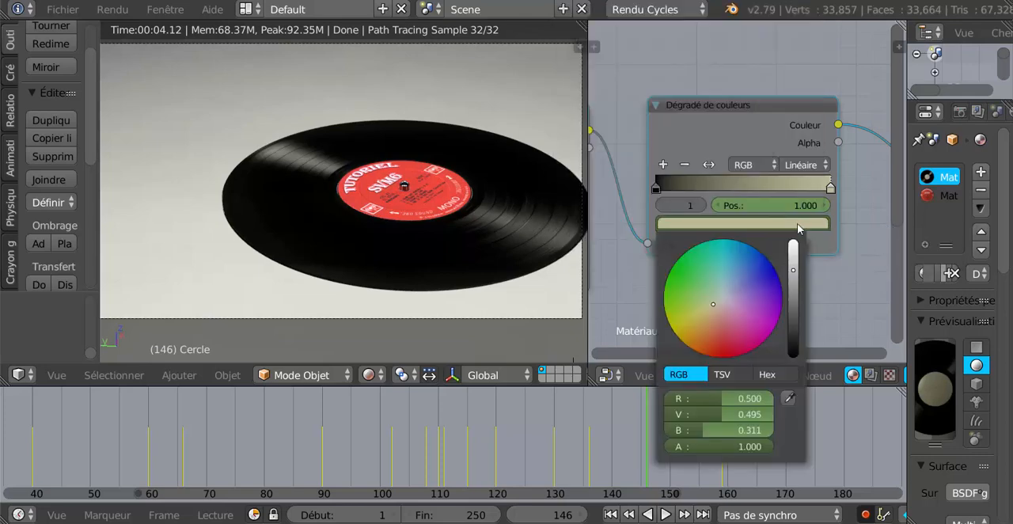
click(722, 298)
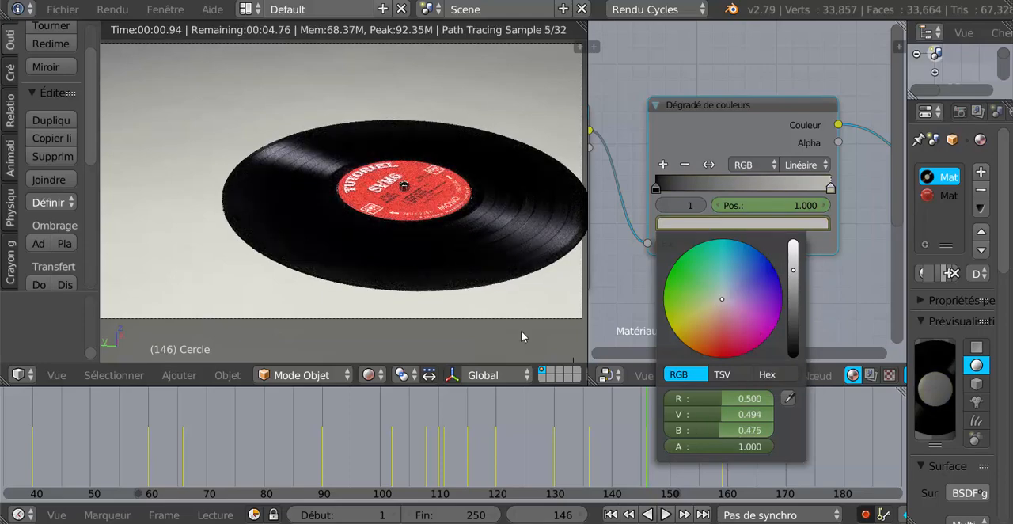
- Go back to frame 104 and set the colour ramp's colour mode to TSL
drag(646, 457, 456, 458)
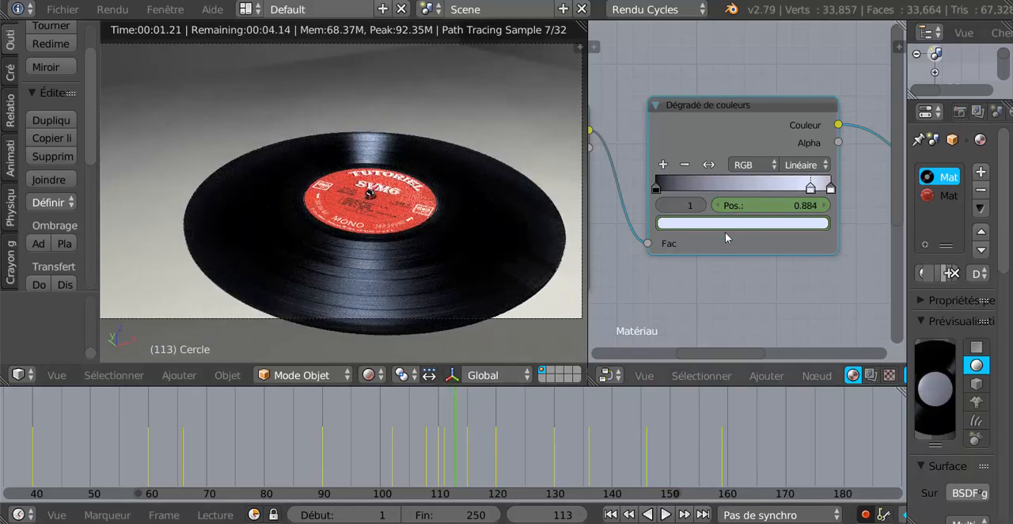
click(403, 432)
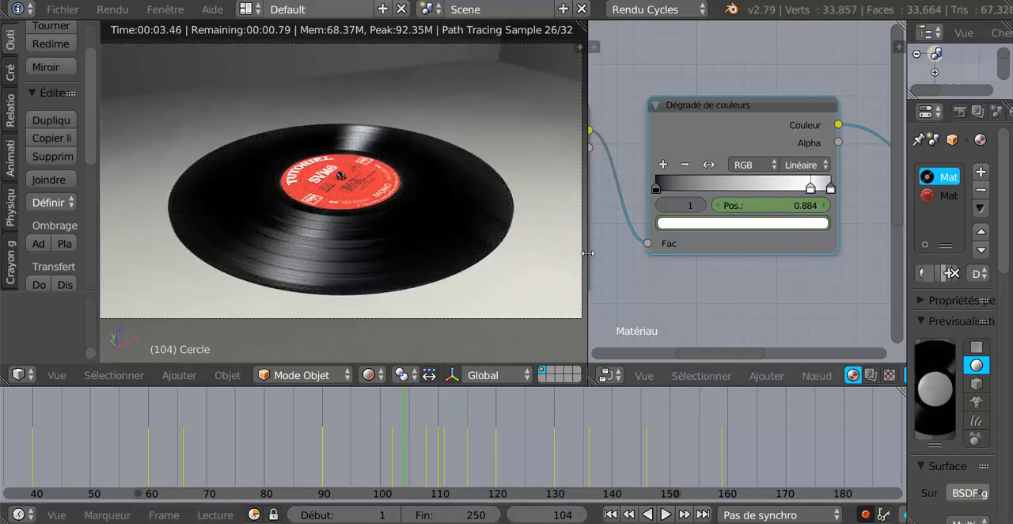
click(764, 165)
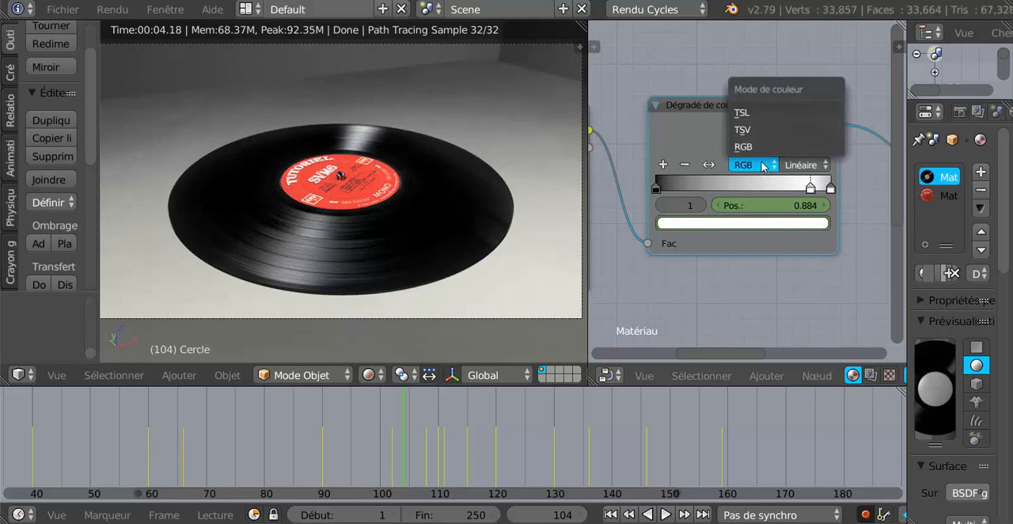
click(754, 115)
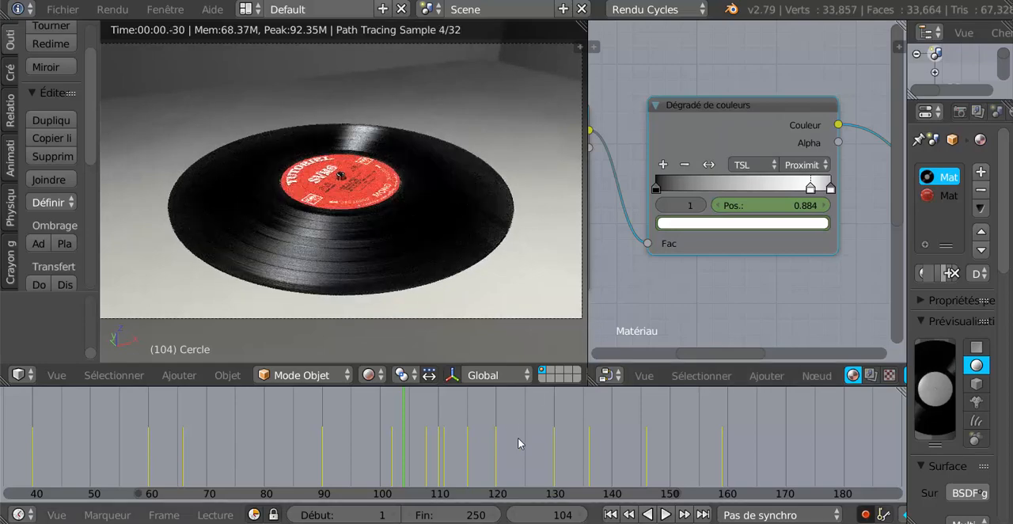
- Check the reflection's colours between frames 116 and 142, and set the ramp's colour interpolation to Éloignée at frame 117
click(520, 444)
click(482, 444)
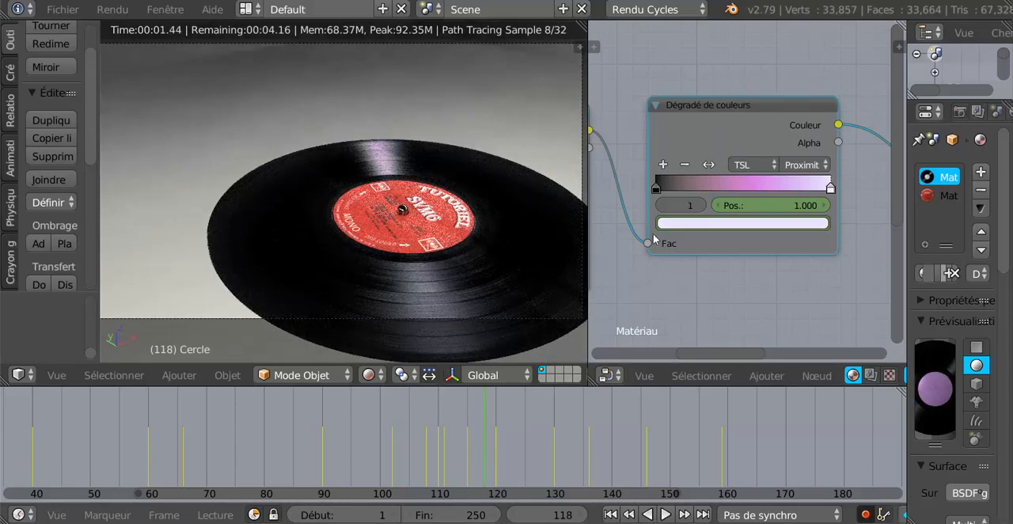
click(472, 445)
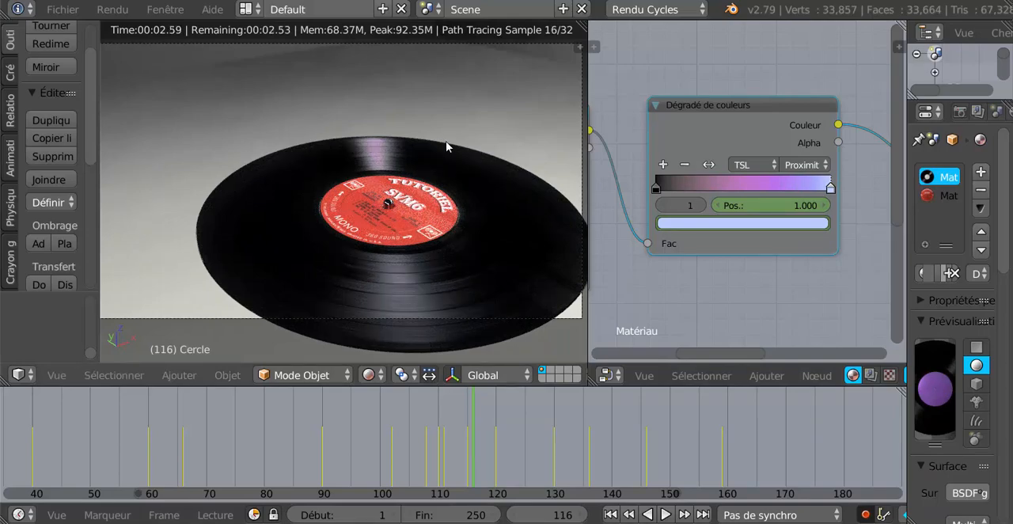
click(622, 457)
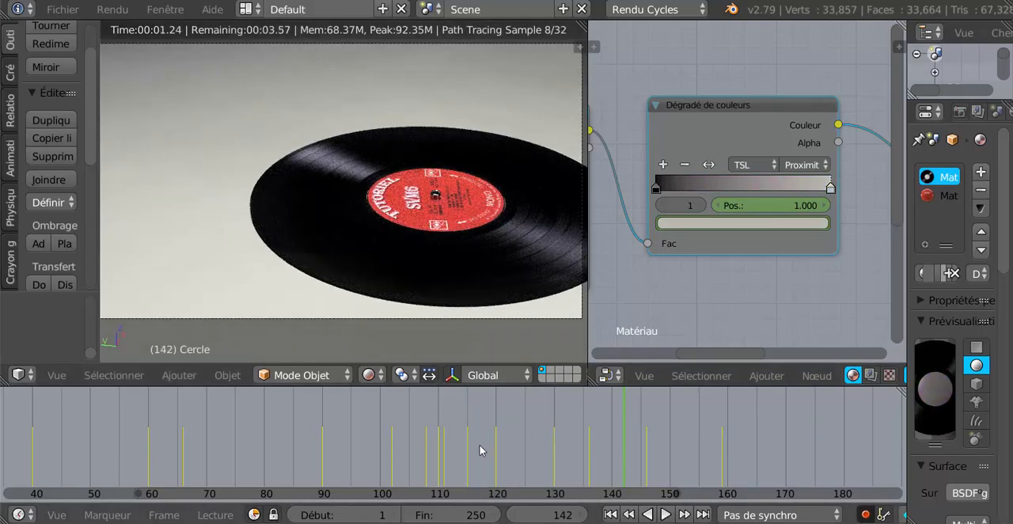
click(479, 449)
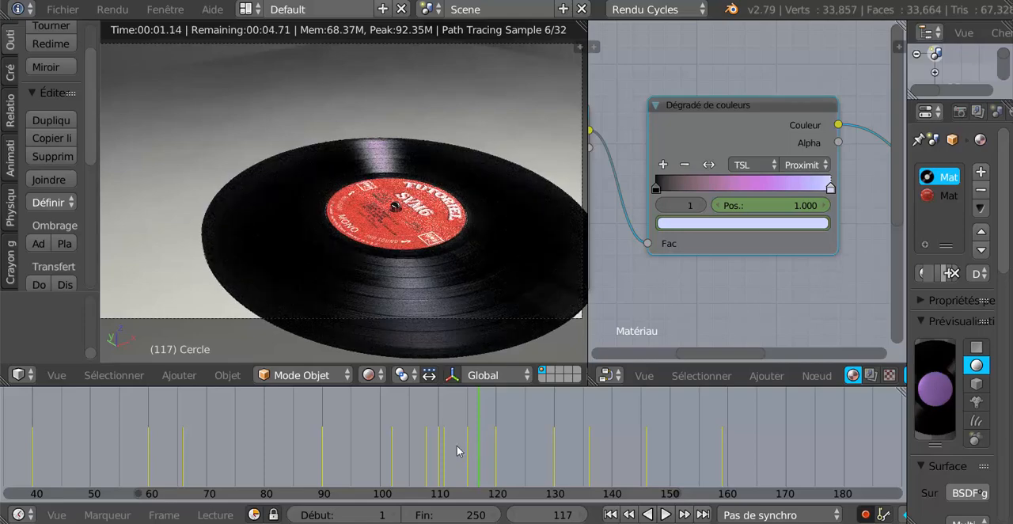
click(800, 165)
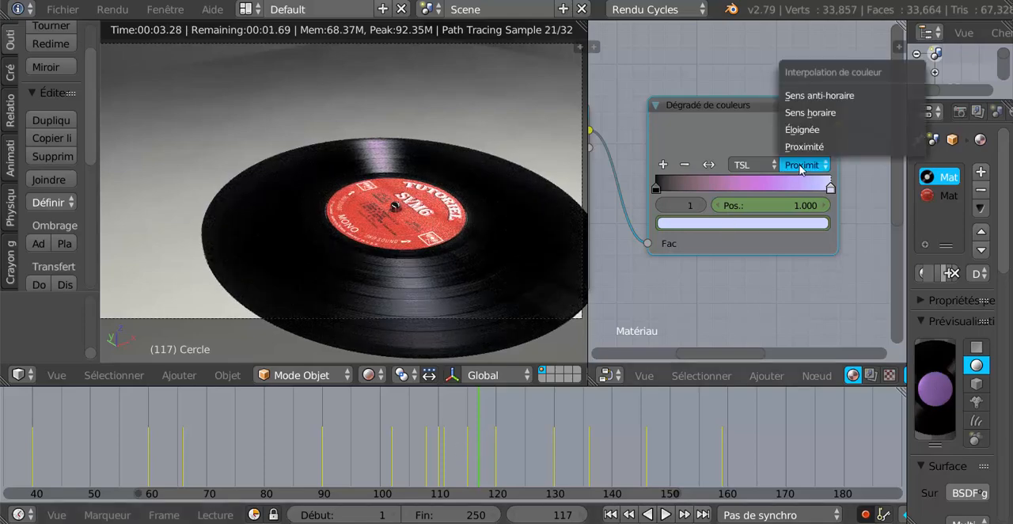
click(804, 130)
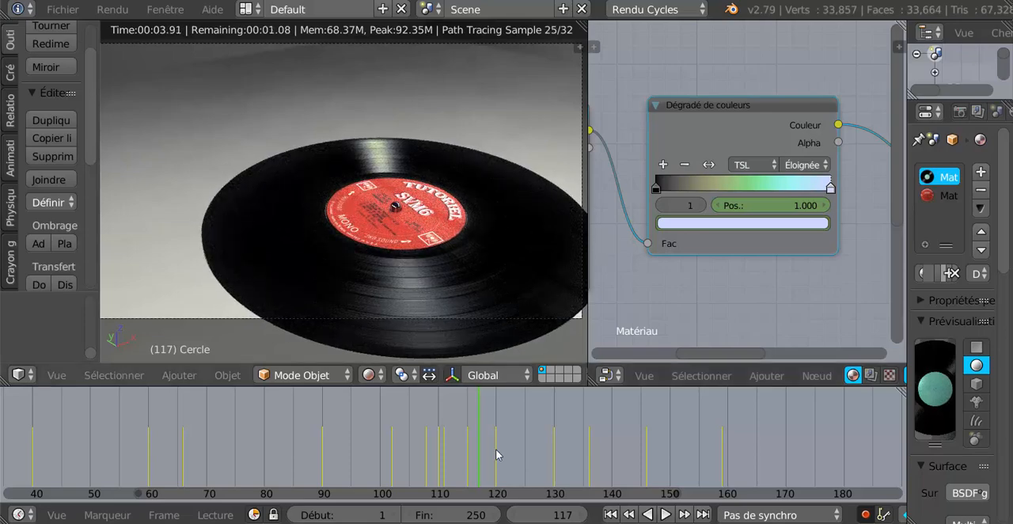
- Scrub the timeline back from frame 116 to frame 63 to examine the reflection's colours with the Éloignée interpolation
key(Left)
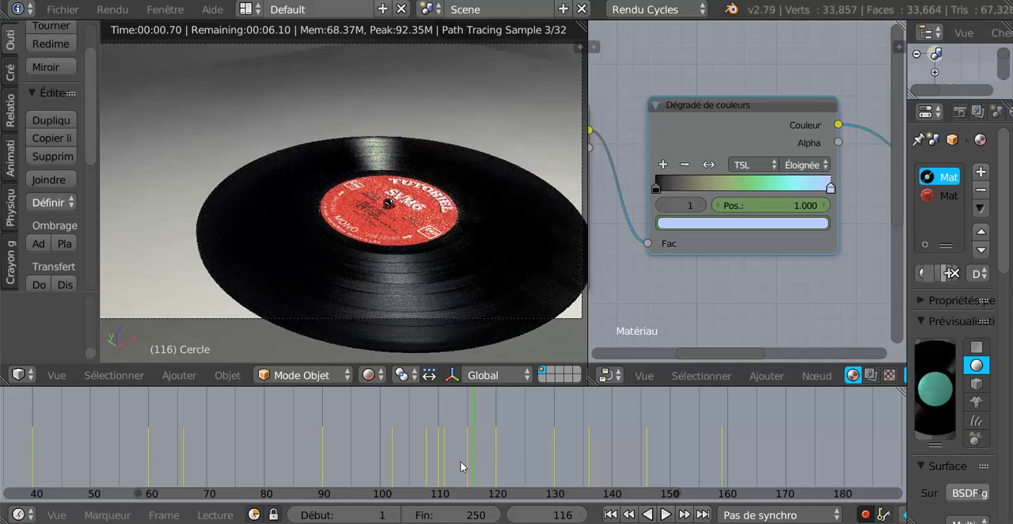
click(461, 467)
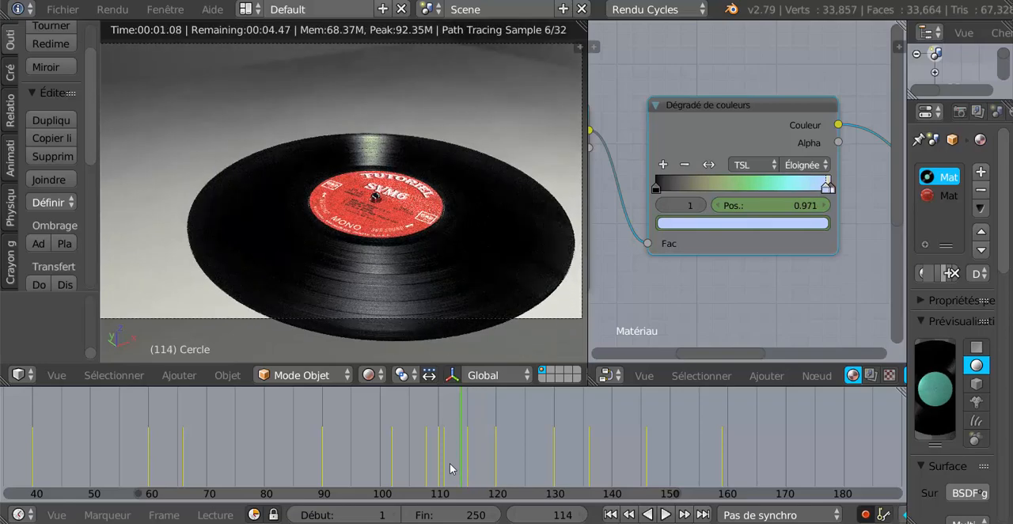
click(449, 465)
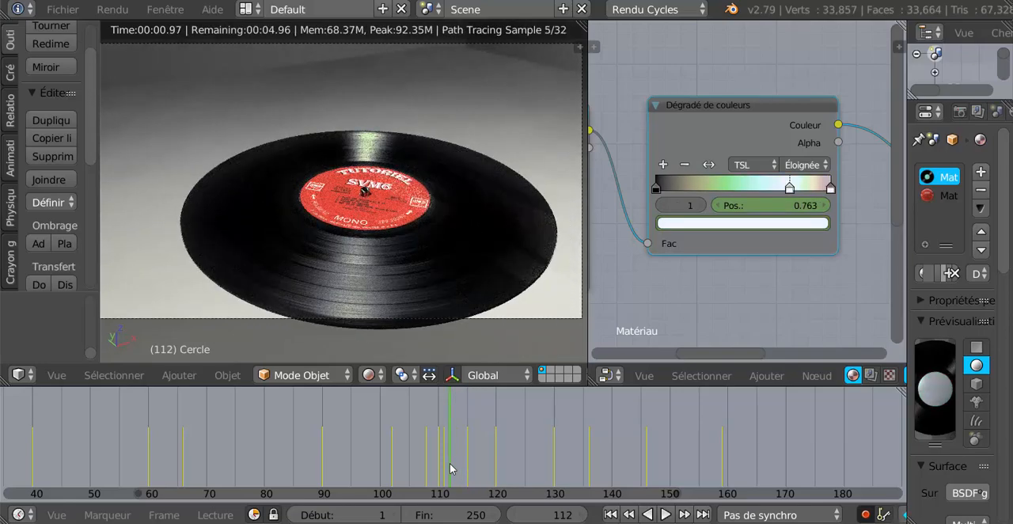
click(449, 463)
click(428, 463)
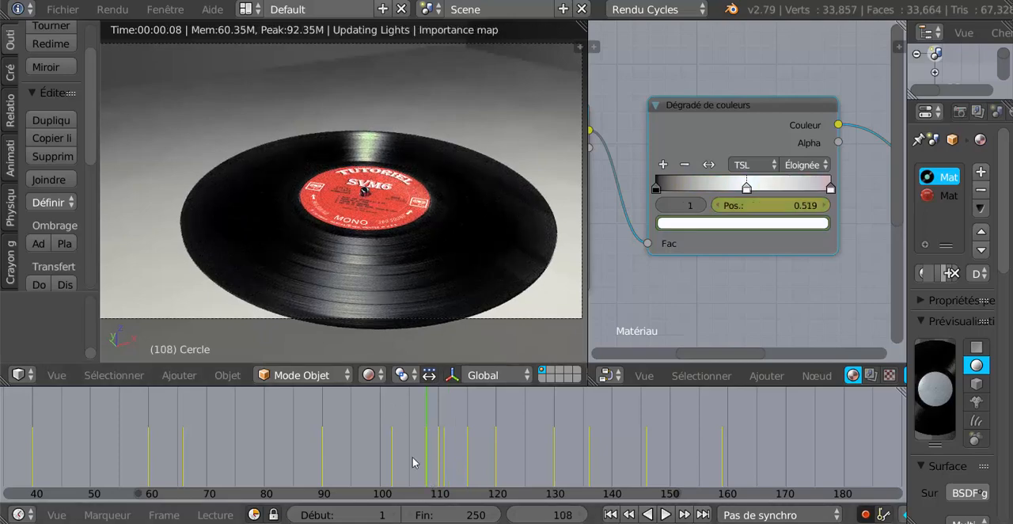
click(391, 456)
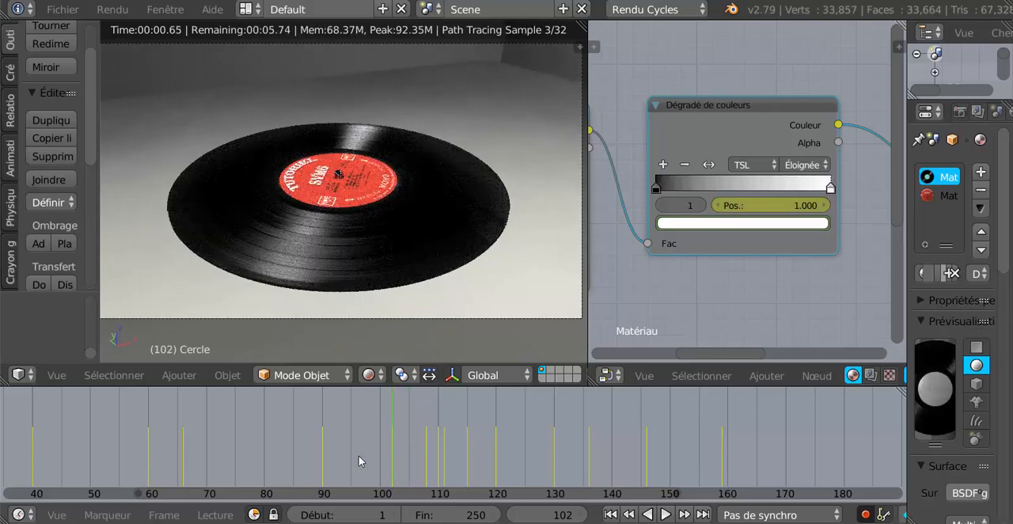
click(359, 455)
click(247, 447)
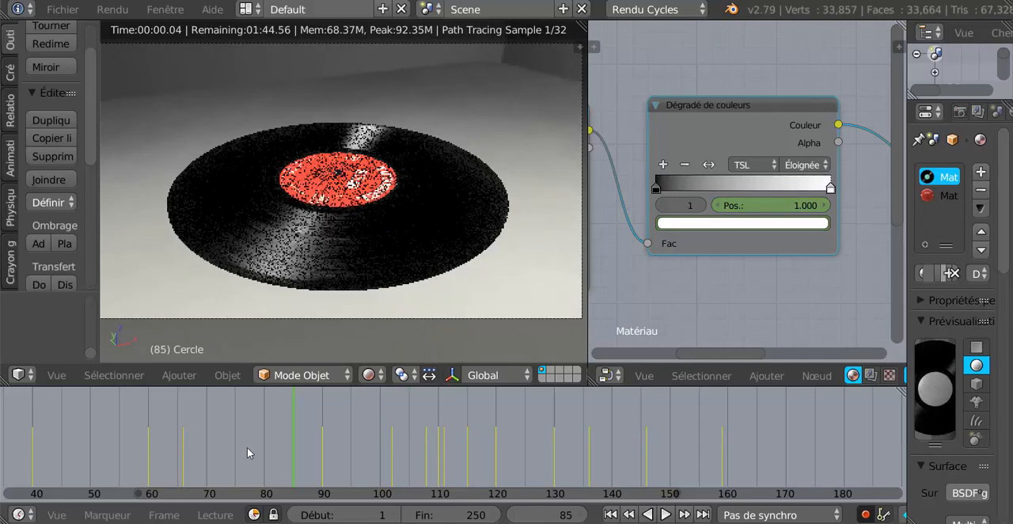
click(211, 446)
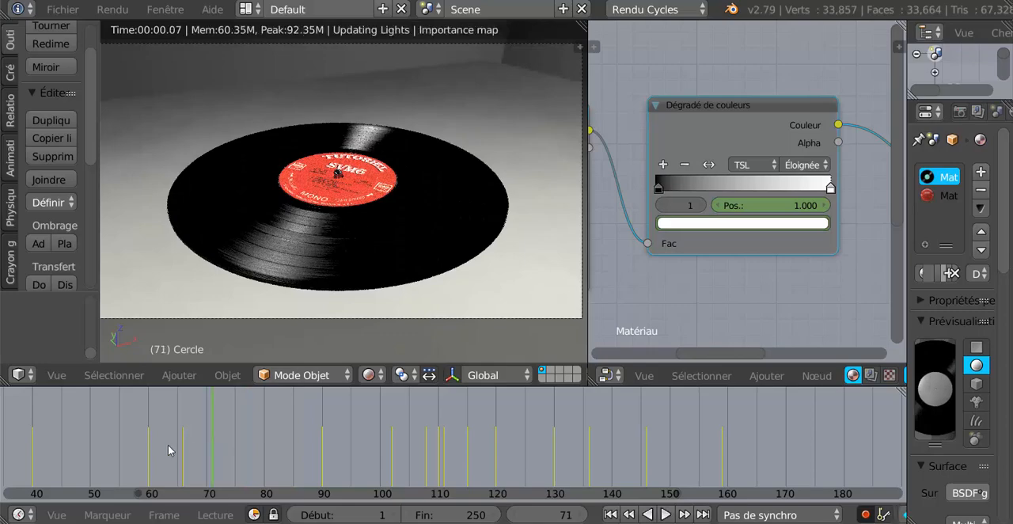
click(167, 446)
key(Escape)
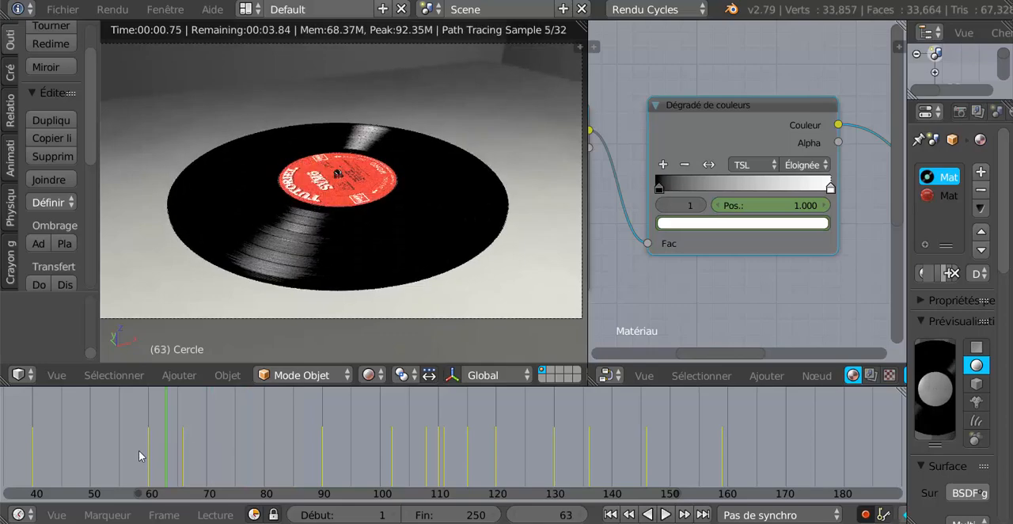
- At frame 164, insert a position keyframe for the colour ramp's stop 0
click(753, 446)
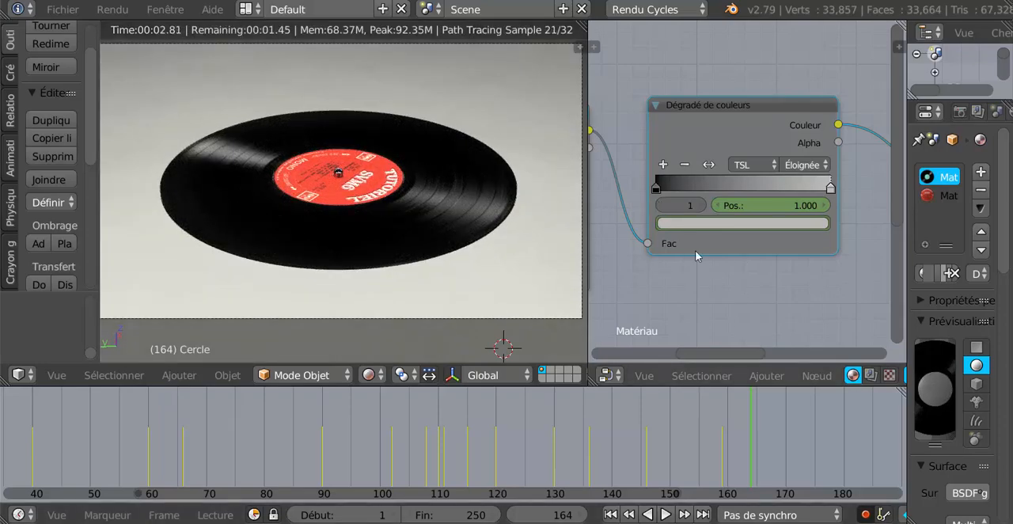
click(656, 188)
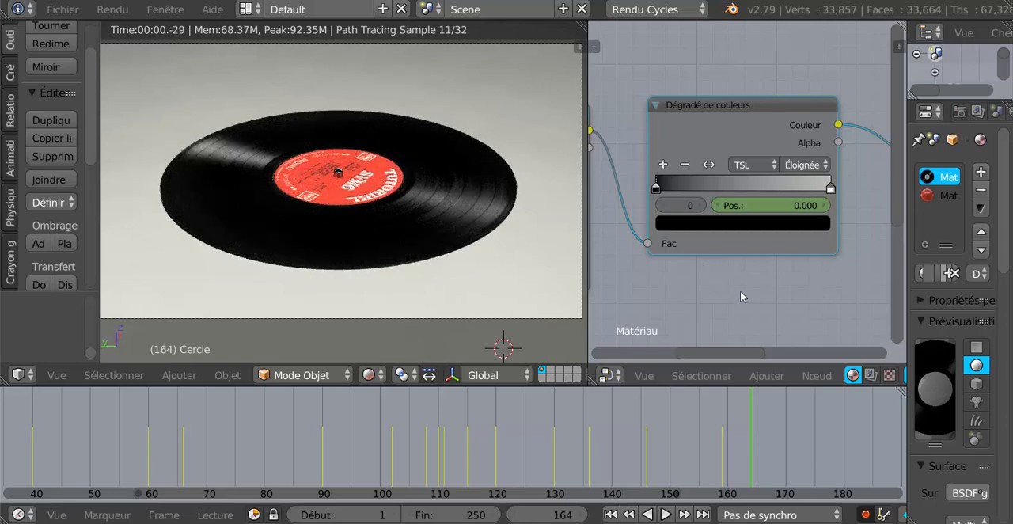
right_click(766, 208)
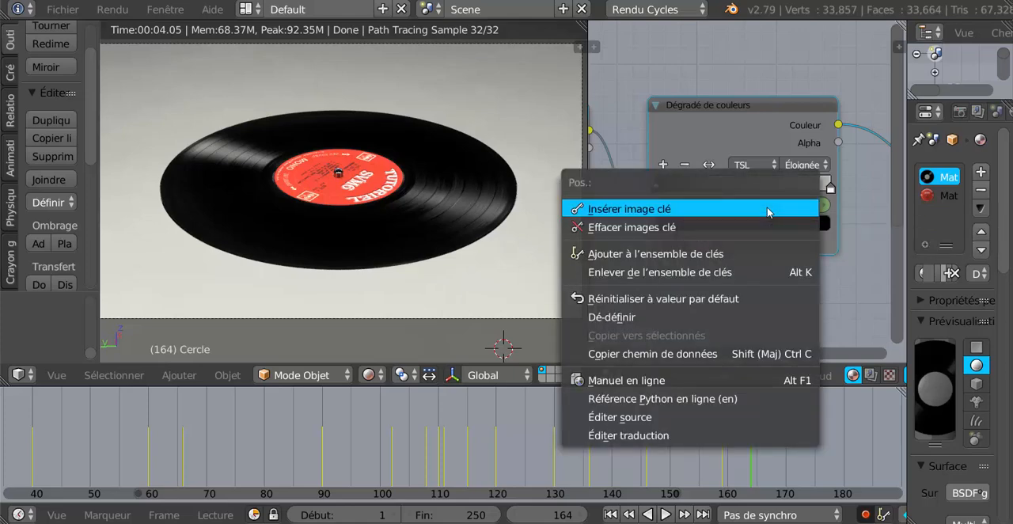
click(766, 209)
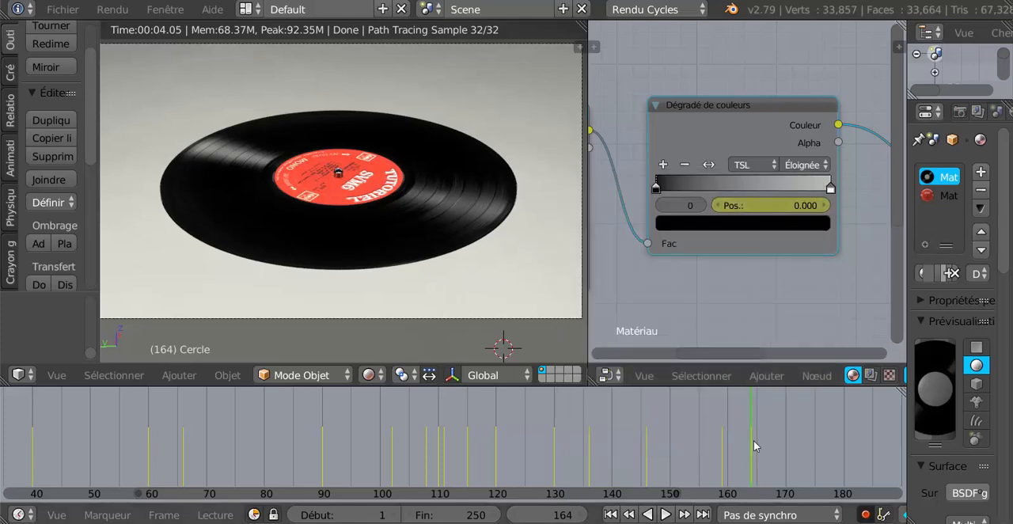
- Keyframe stop 0's position at 0.020 on frame 167 and at 0.000 on frame 170
key(alt+a)
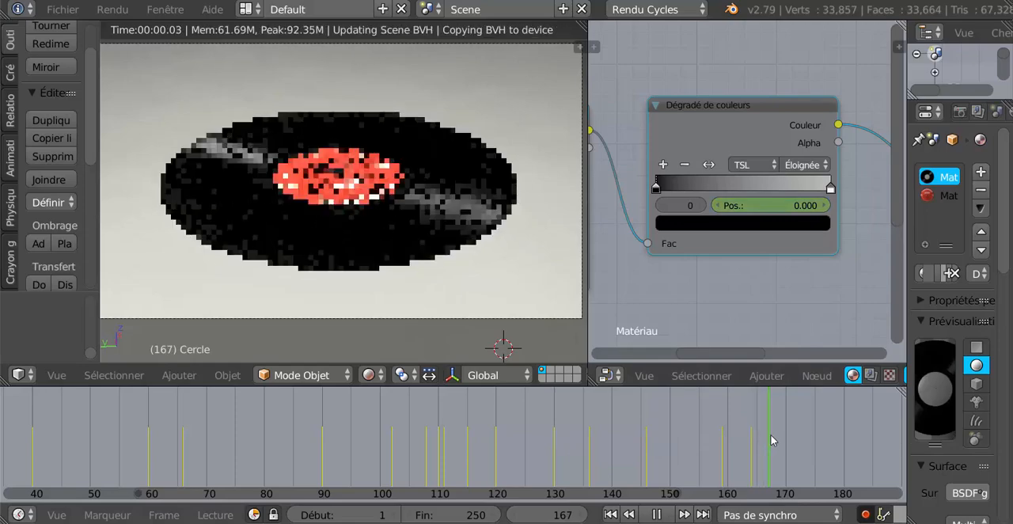
key(alt+a)
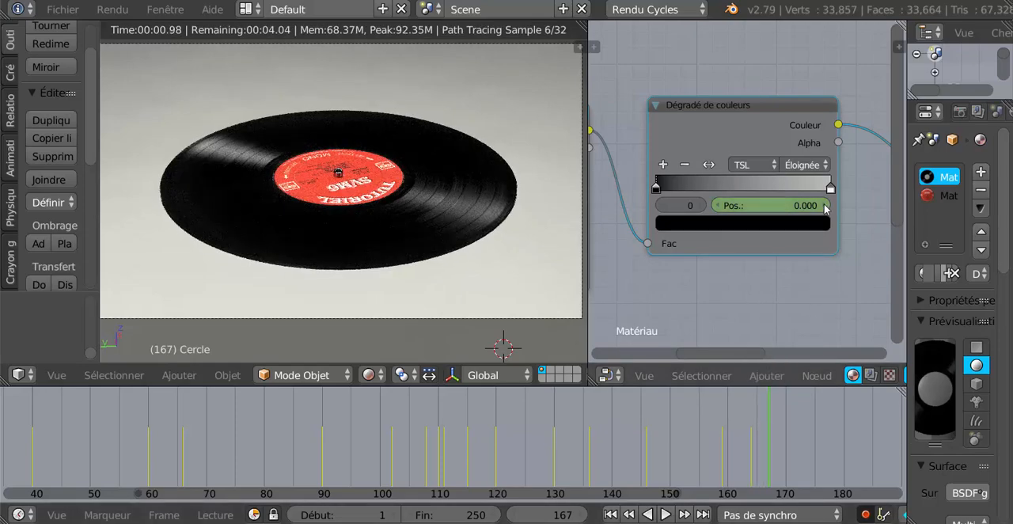
click(824, 205)
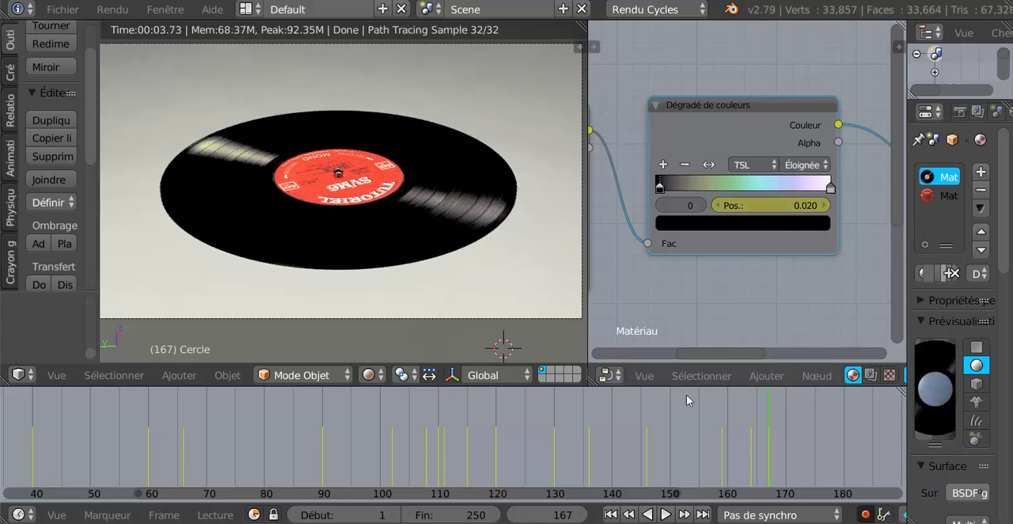
click(786, 479)
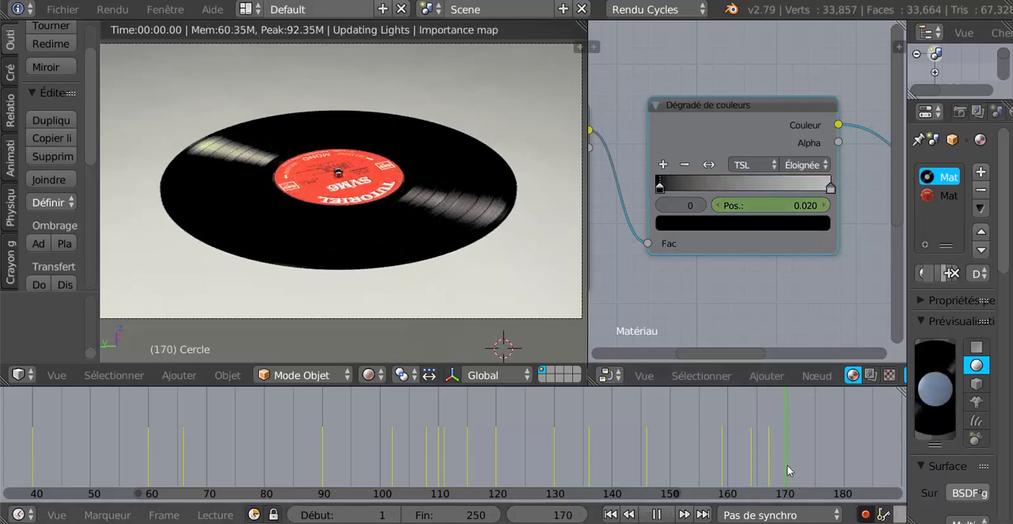
click(717, 208)
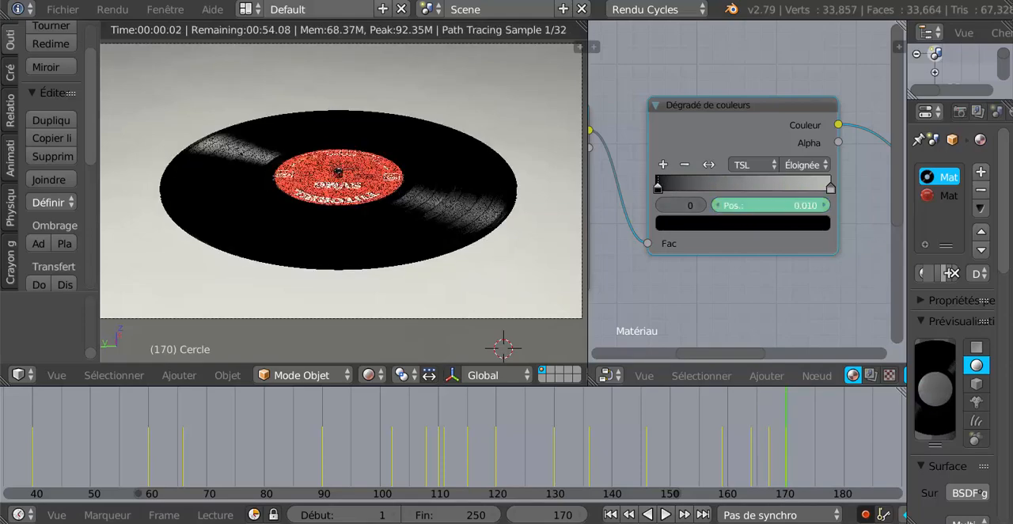
- Scrub the timeline back from frame 170 to frame 150 to examine how the light reflection changes
click(782, 457)
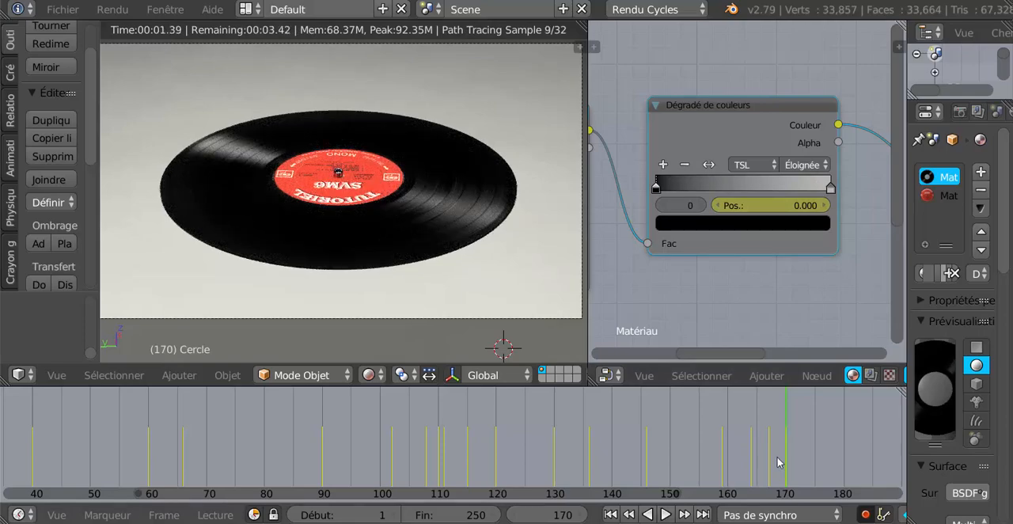
drag(777, 457, 765, 458)
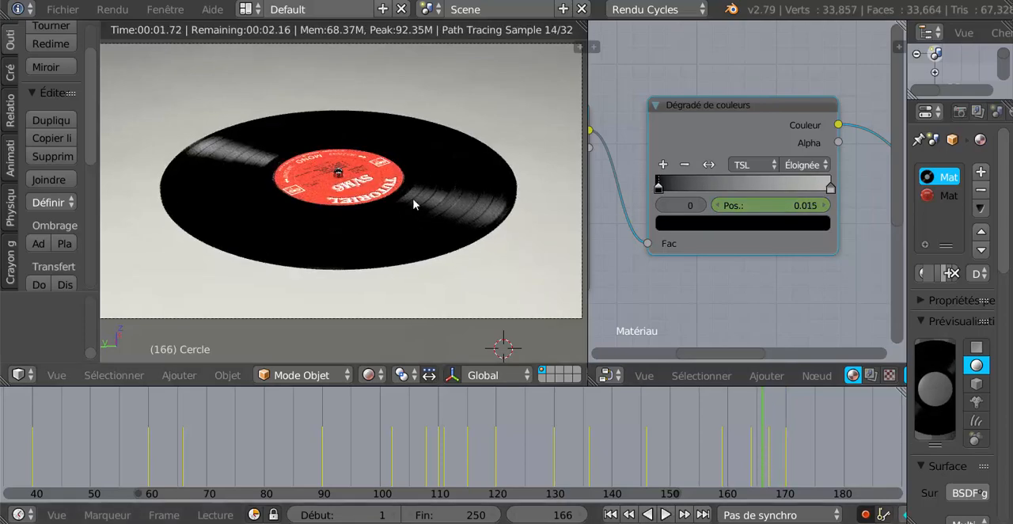
drag(756, 467, 672, 467)
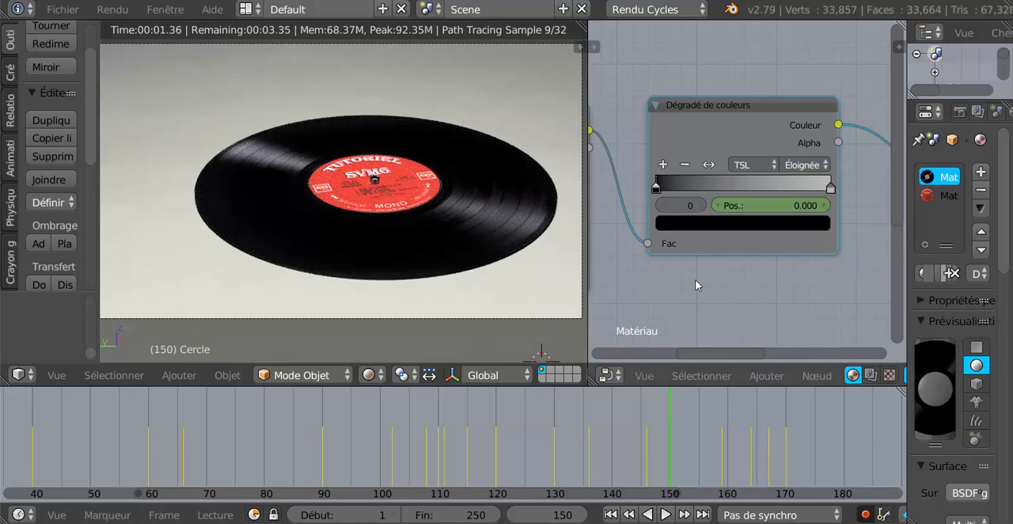
scroll(696, 284, down, 5)
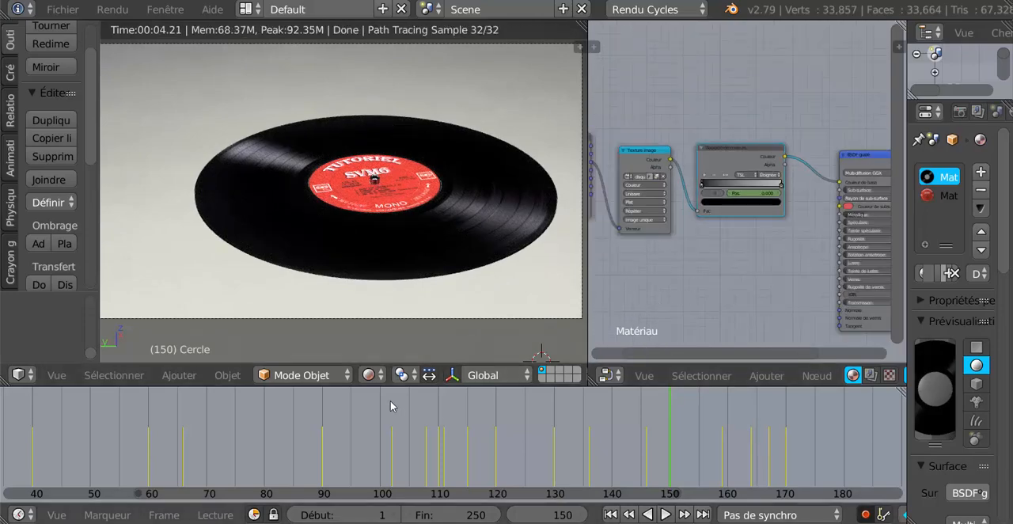
- Set the 3D view's shading to Solide and enter Mode Edit on the record disc
click(369, 375)
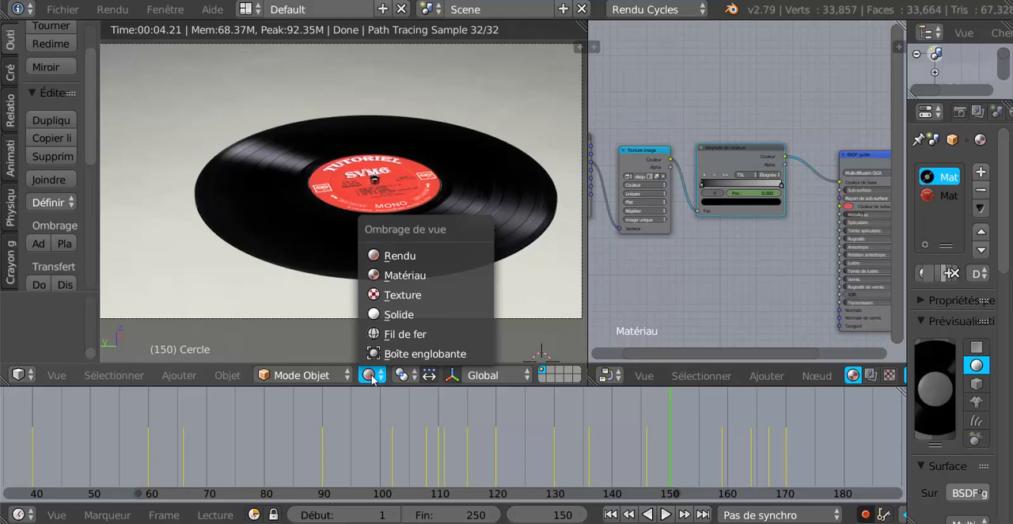
click(418, 315)
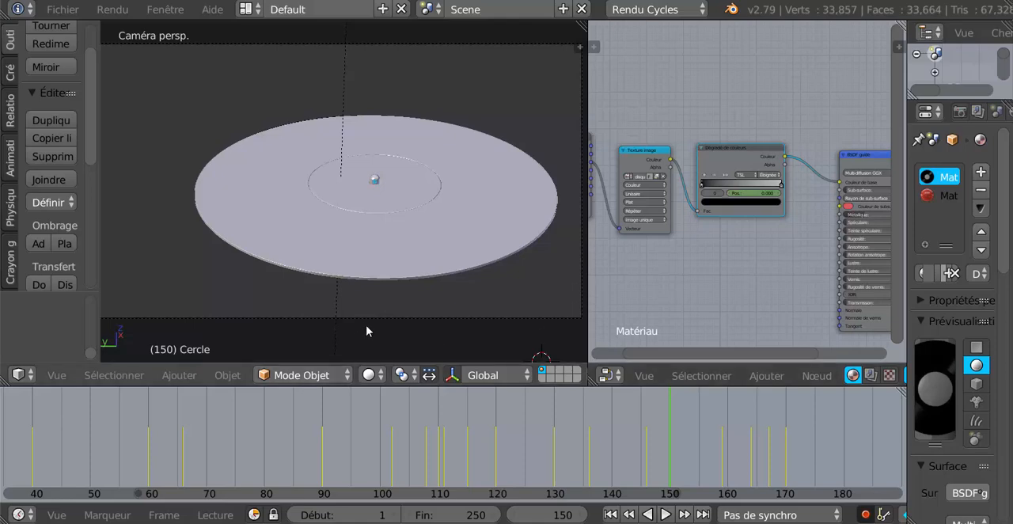
scroll(428, 274, up, 2)
right_click(414, 195)
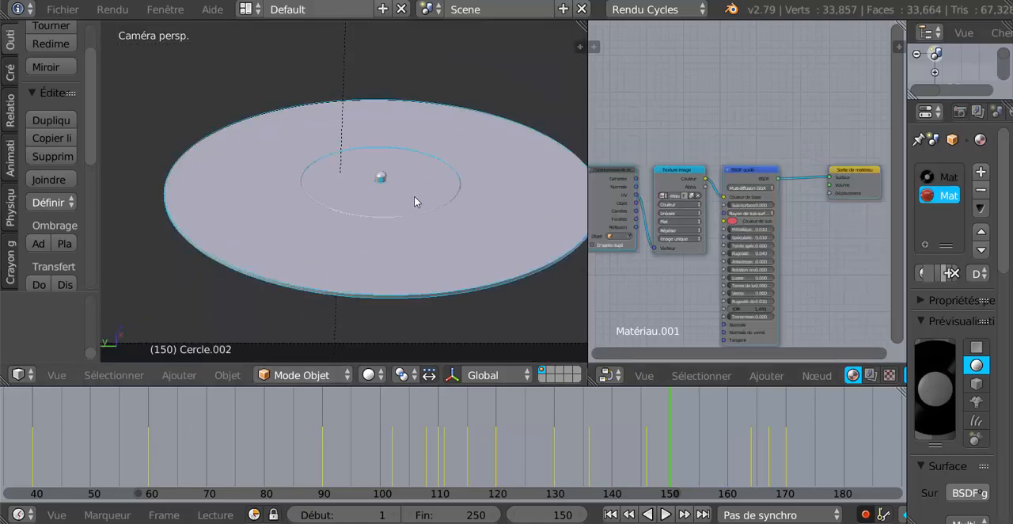
key(Tab)
- In edge selection mode, select an upper edge on the front of the disc's rim and move it slightly along Z
middle_drag(467, 303, 502, 289)
scroll(399, 287, up, 7)
middle_drag(387, 325, 366, 311)
scroll(371, 308, up, 2)
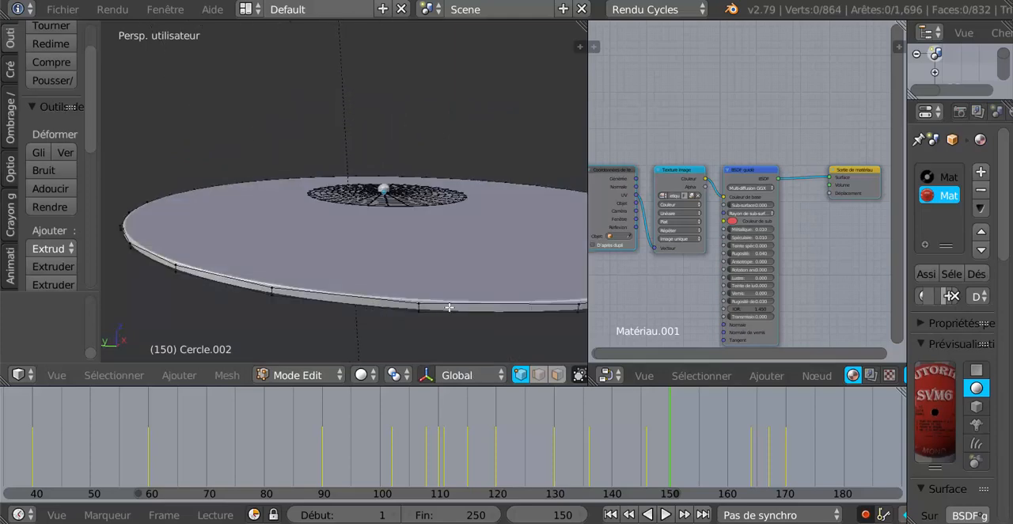
drag(588, 114, 720, 114)
middle_drag(572, 249, 486, 262)
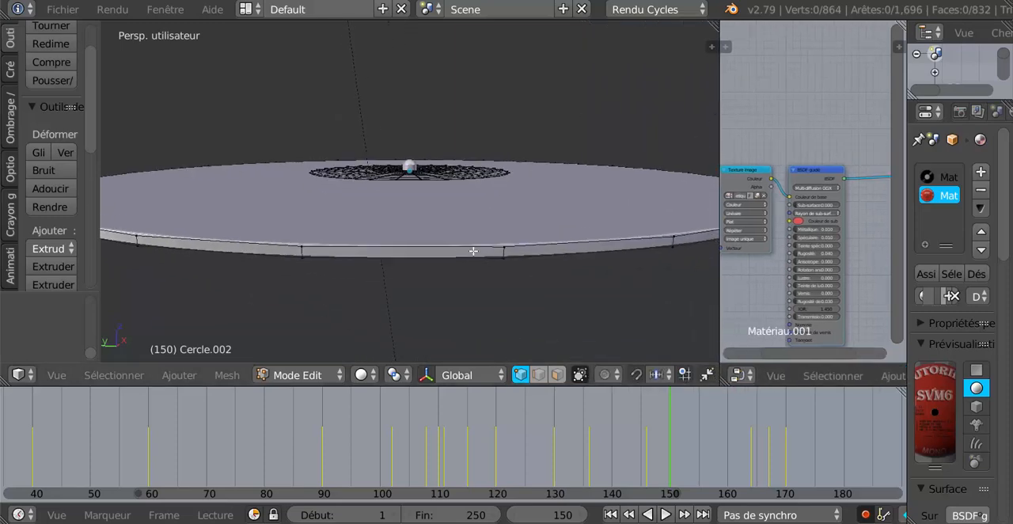
click(539, 374)
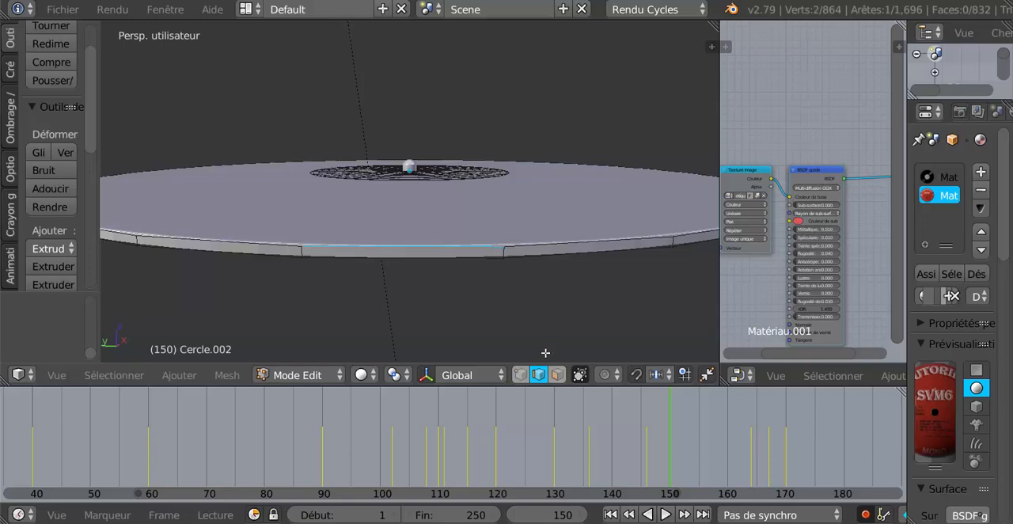
click(428, 375)
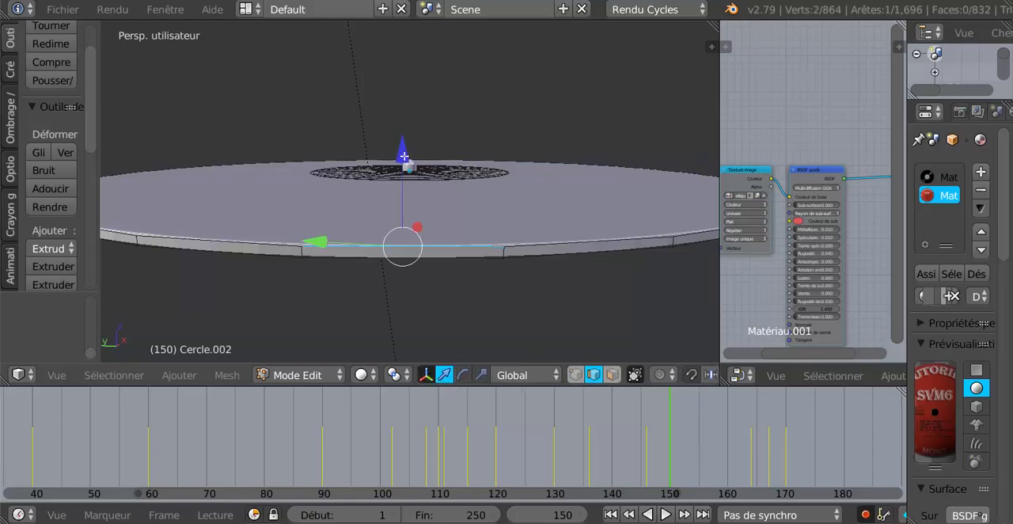
drag(404, 153, 409, 147)
- Set the 3D view's shading to Texture and deselect the rim edge
scroll(470, 213, down, 2)
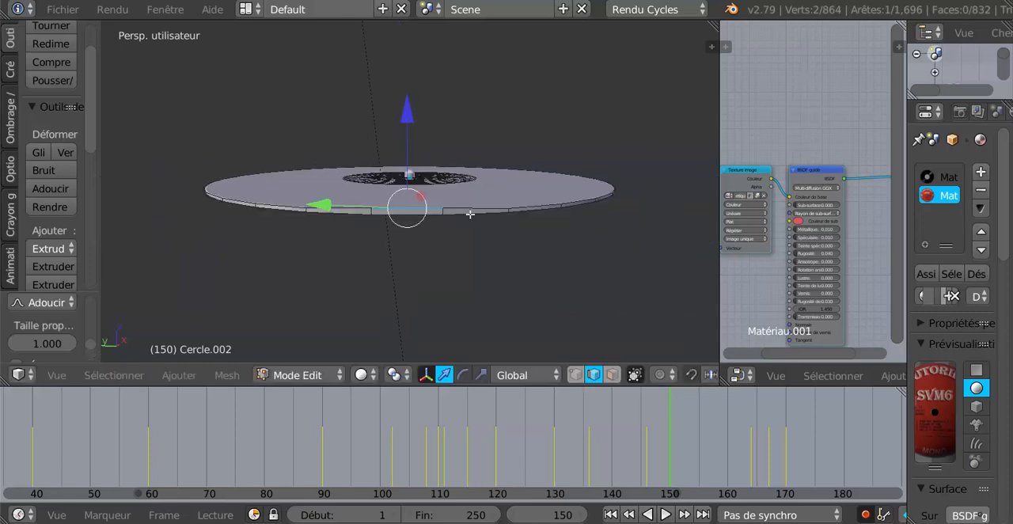
mouse_move(470, 214)
middle_down()
mouse_move(451, 244)
mouse_move(455, 261)
middle_up()
click(361, 375)
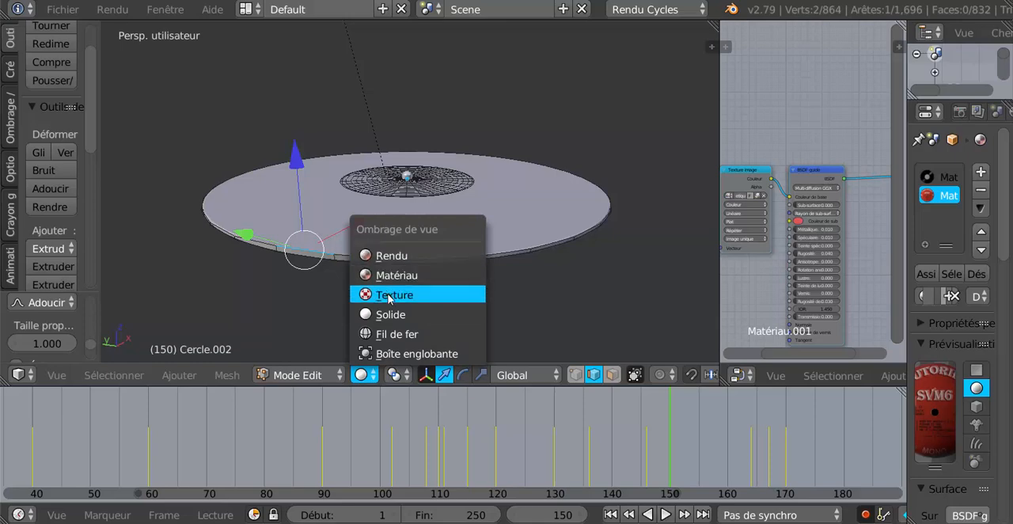
click(388, 299)
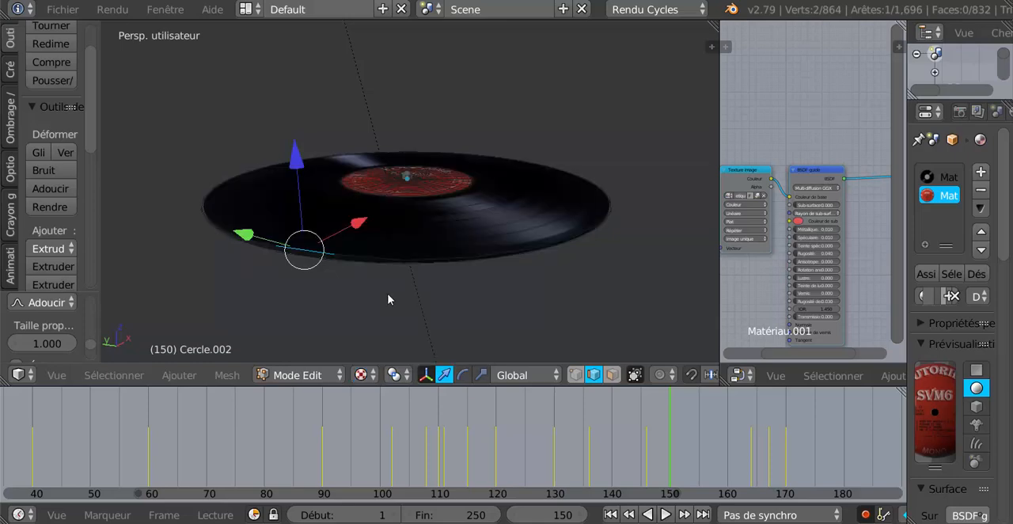
key(a)
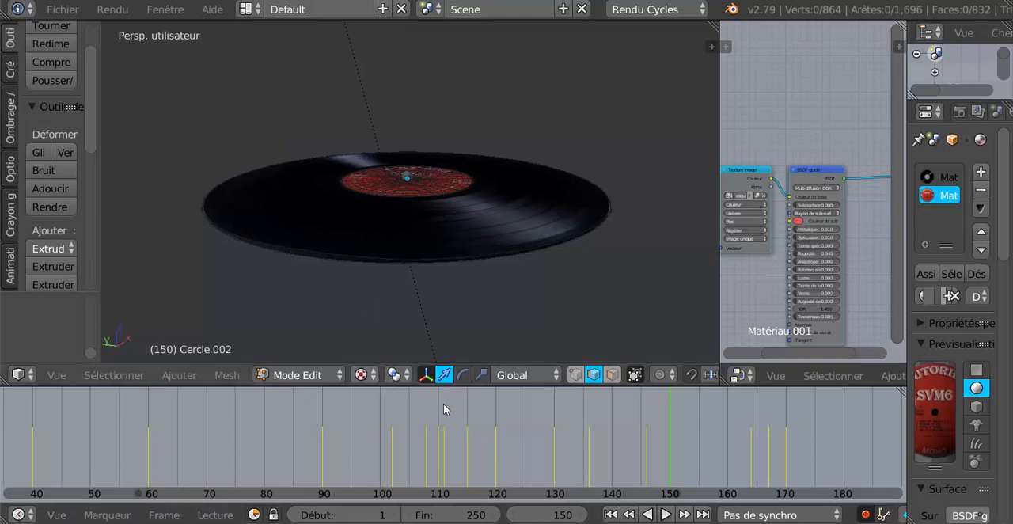
- Play the animation of the textured record and return to Mode Objet
click(665, 515)
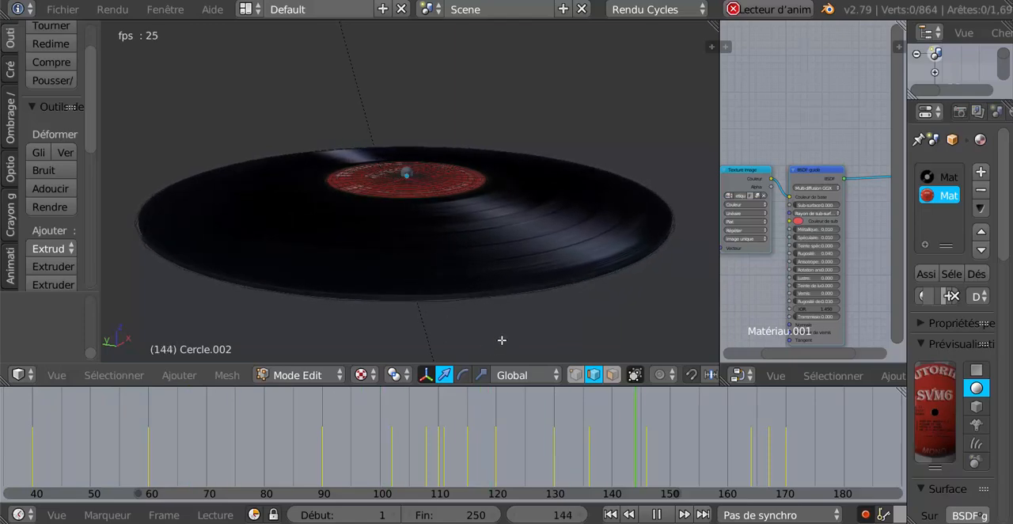
key(Tab)
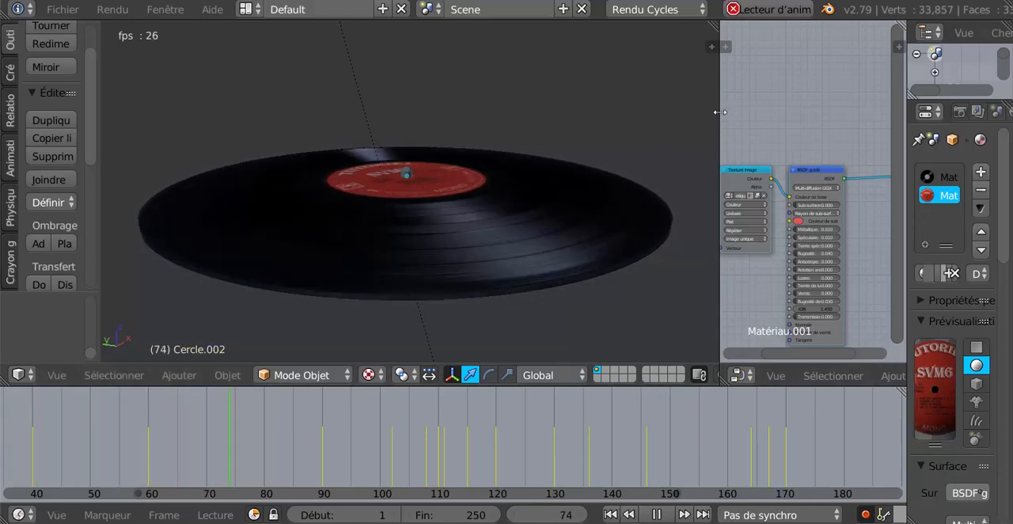
- Widen the 3D view and view the spinning record from a higher angle
drag(720, 105, 795, 106)
middle_drag(753, 115, 751, 129)
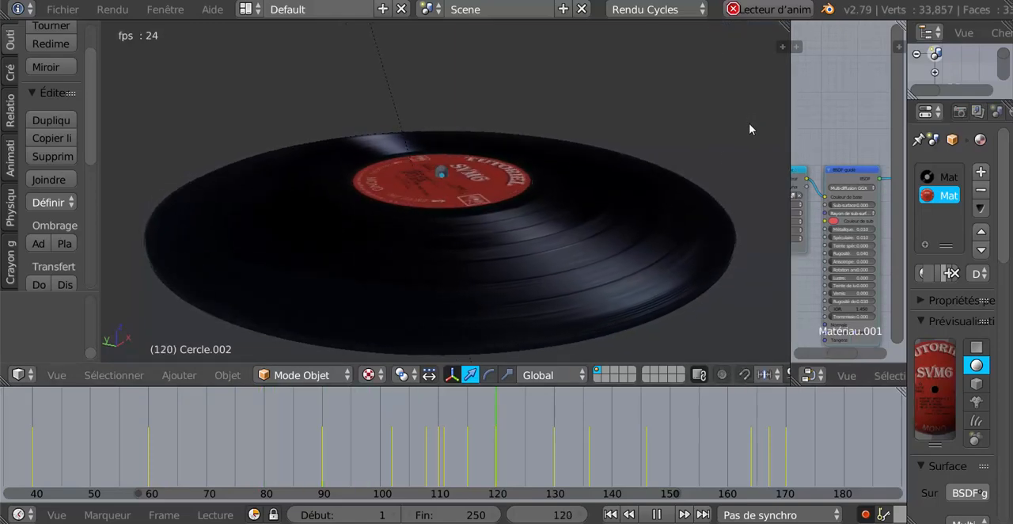
middle_drag(715, 194, 739, 303)
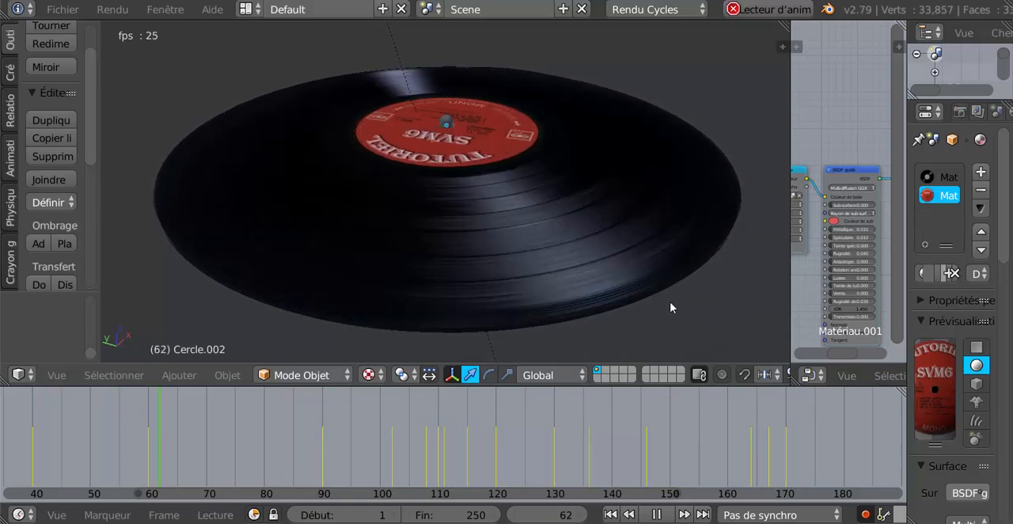
drag(792, 116, 765, 114)
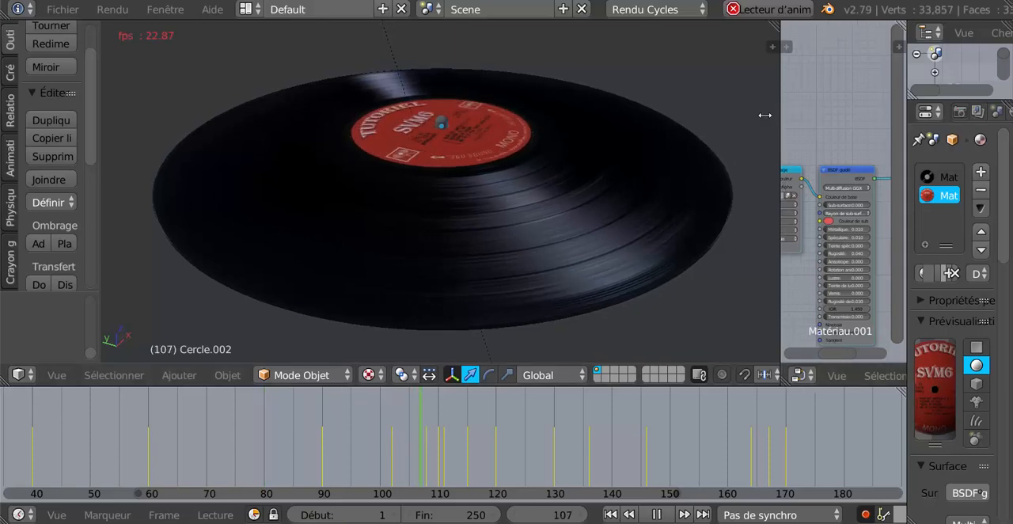
- Switch to the Video Editing screen layout and enlarge the sequencer area upwards
click(255, 9)
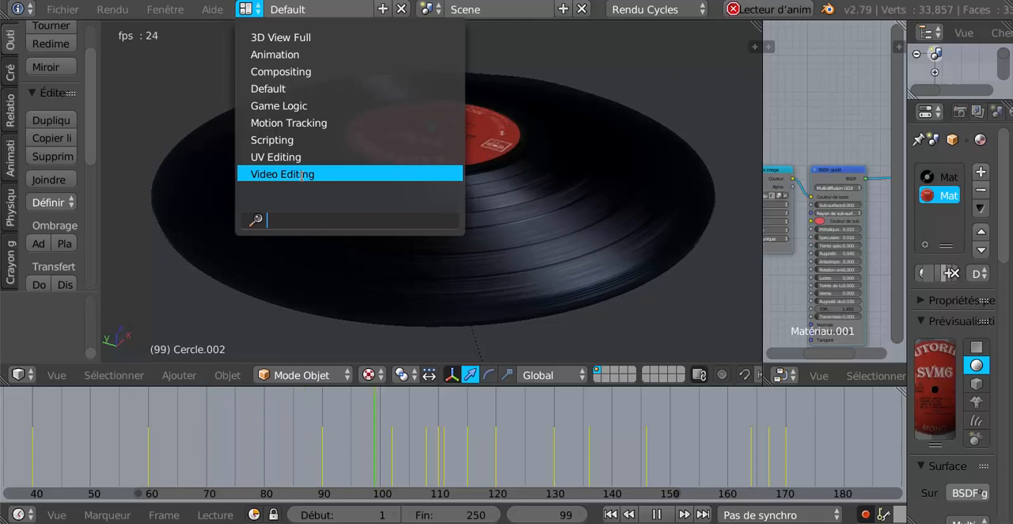
click(734, 89)
click(256, 11)
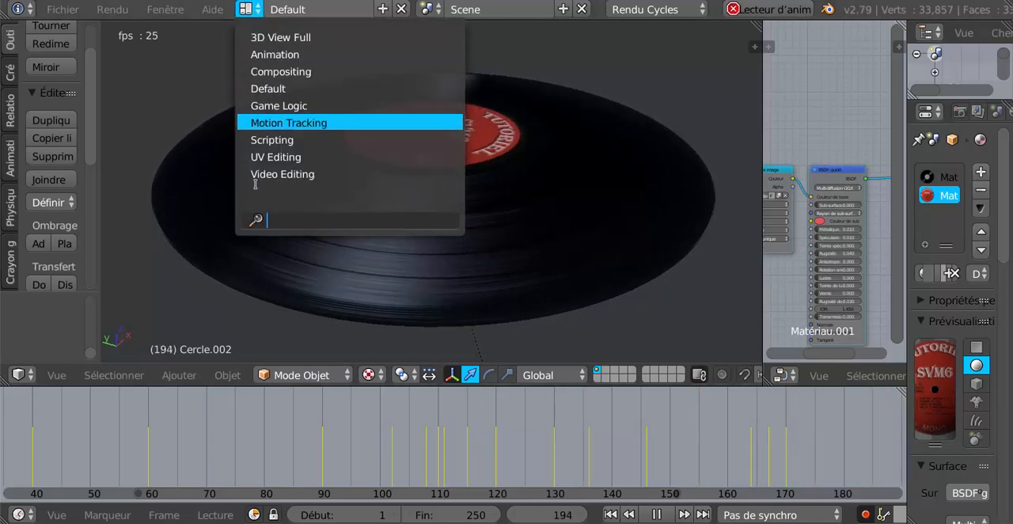
click(267, 182)
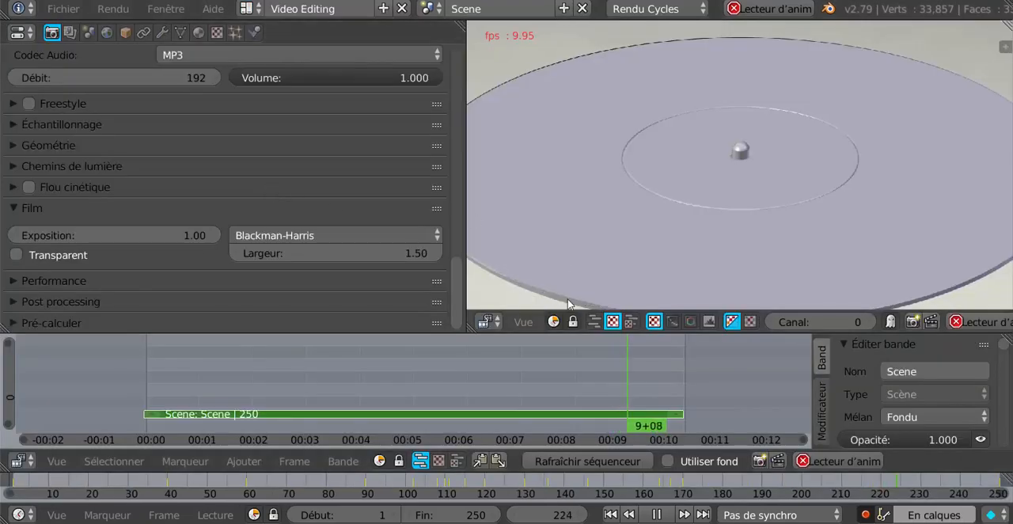
scroll(395, 392, down, 2)
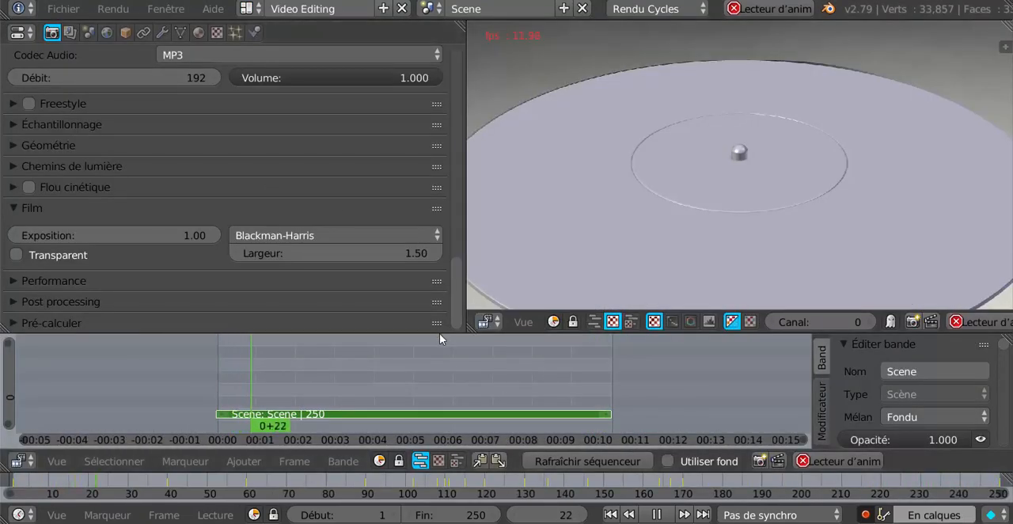
drag(420, 332, 420, 271)
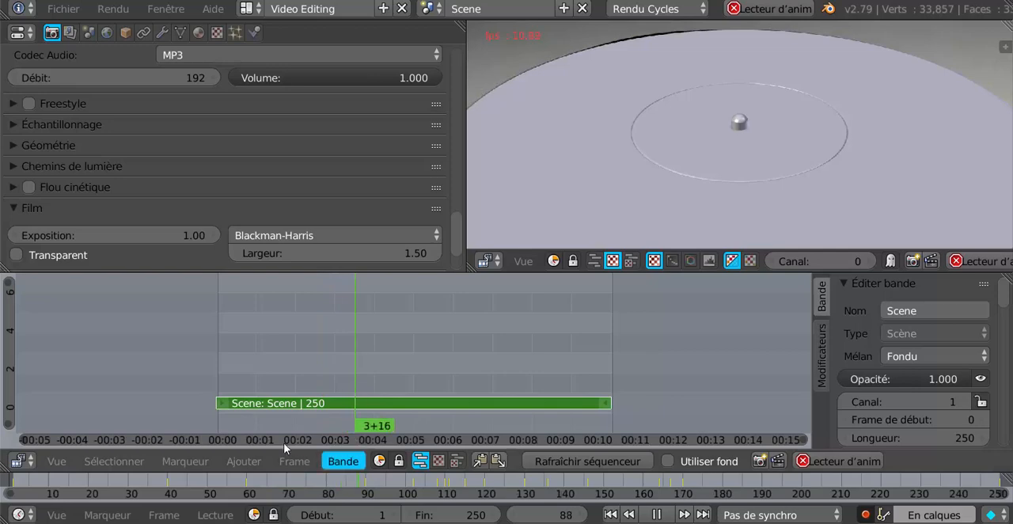
- Return to the Default screen layout and widen the 3D view over the node editor
click(247, 9)
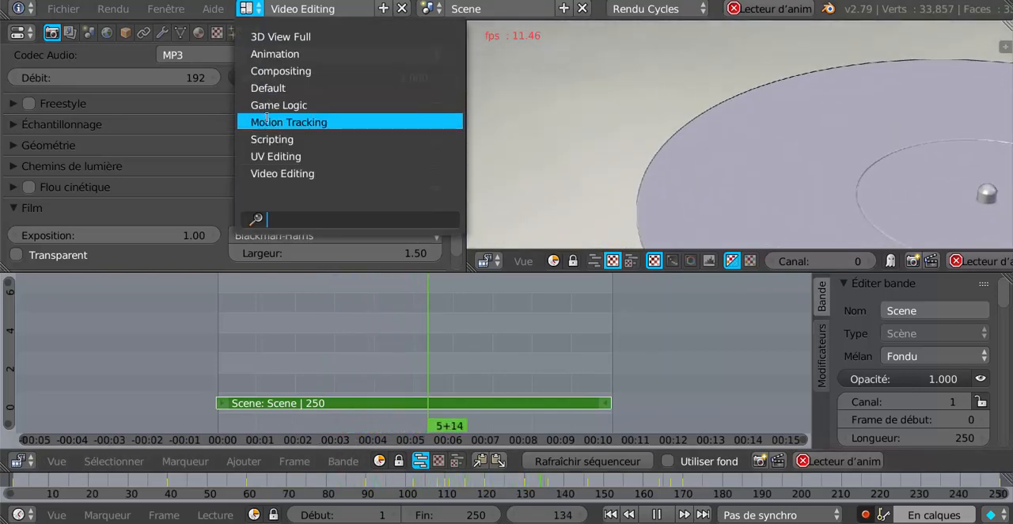
click(266, 89)
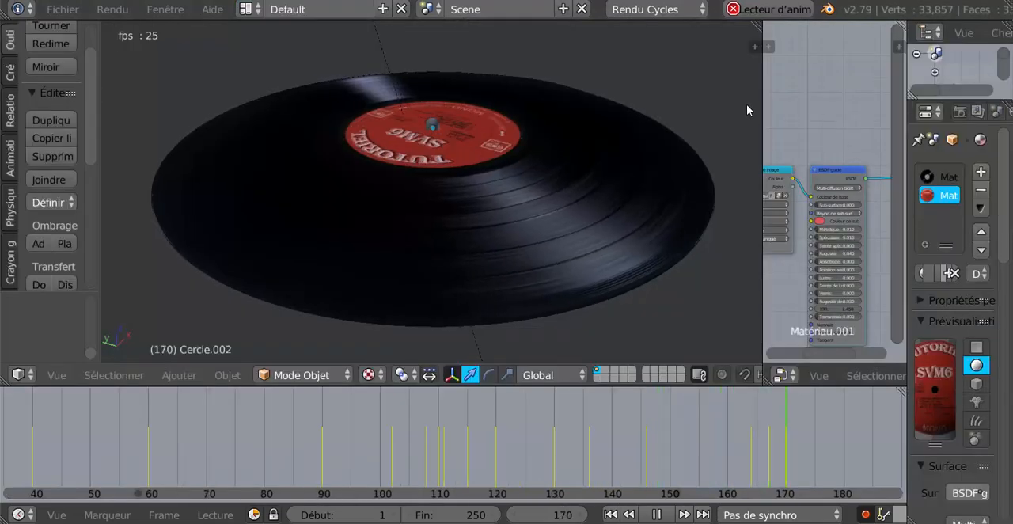
drag(764, 80, 816, 80)
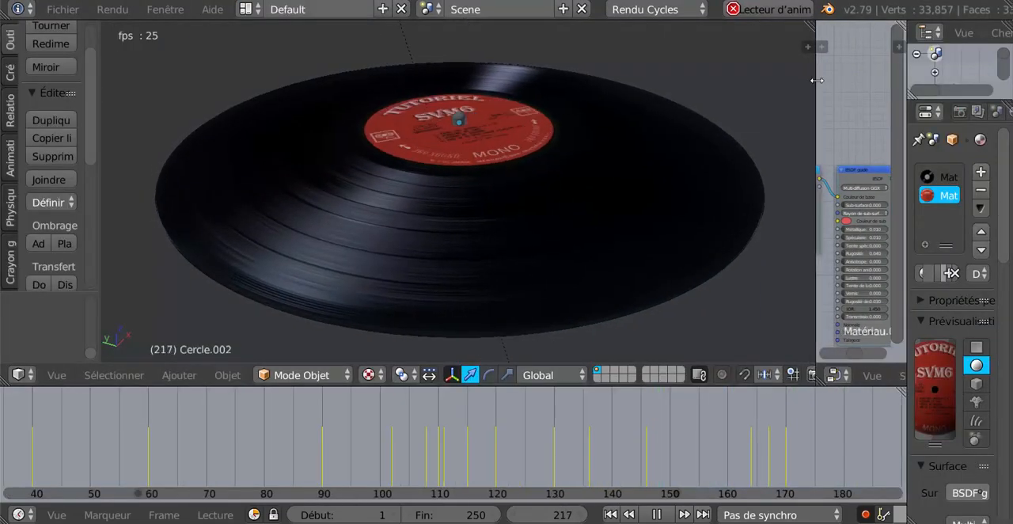